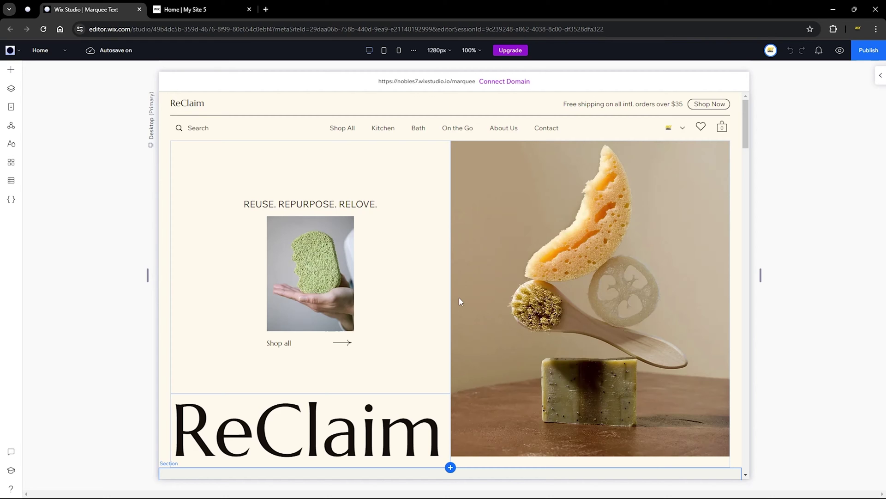
- Insert a blank section between the ReClaim hero and the Essential home collections section
scroll(459, 301, "down", 5)
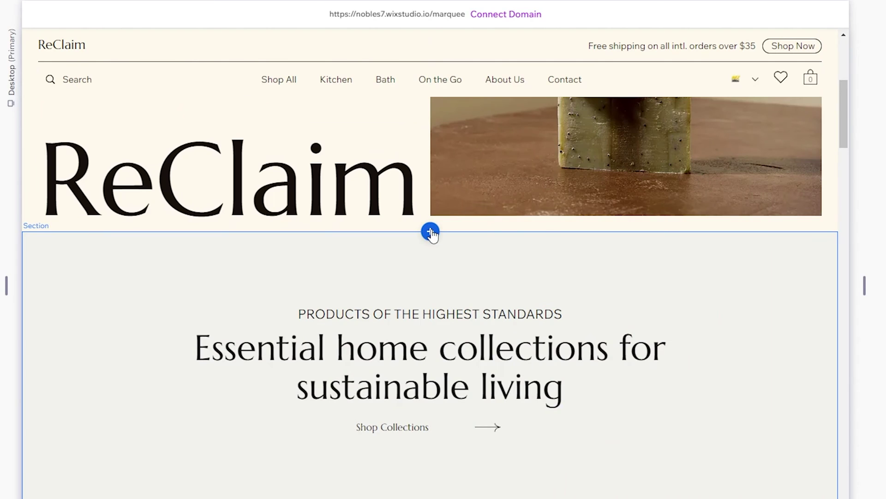
left_click(431, 232)
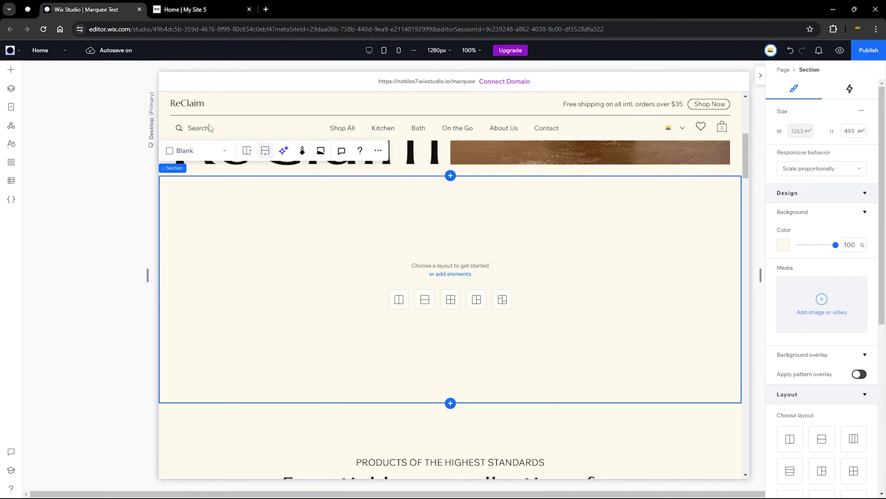
- Drag a sample-image Pro Gallery from the Media elements into the new section
left_click(11, 69)
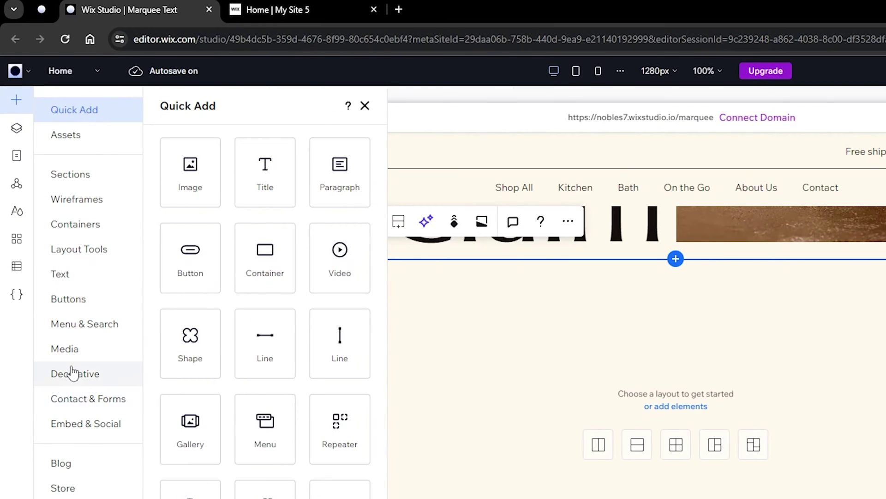
left_click(69, 350)
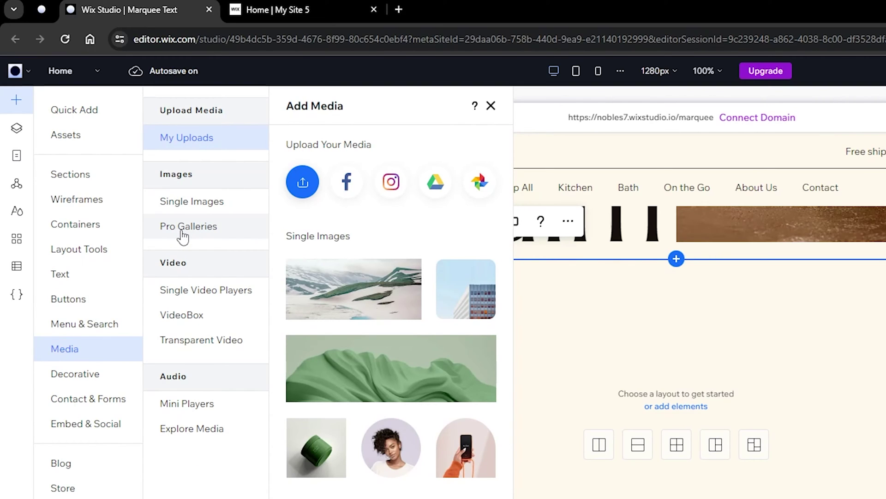
left_click(183, 235)
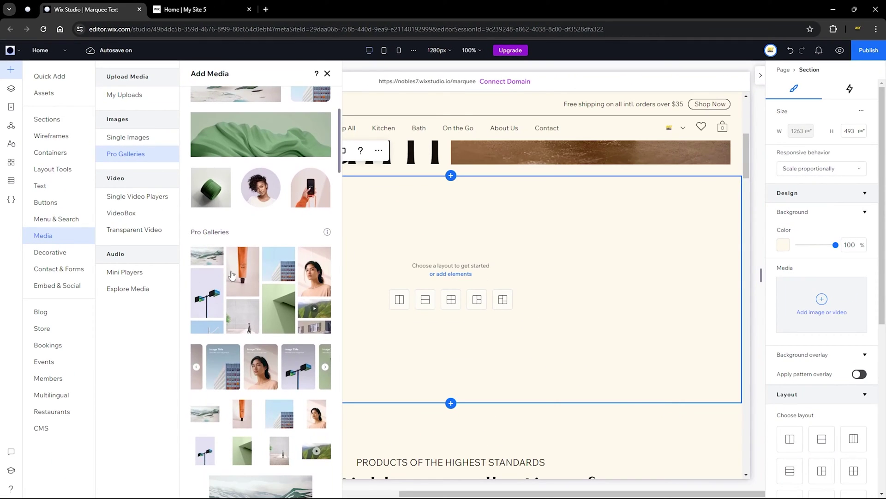
left_click_drag(232, 275, 467, 262)
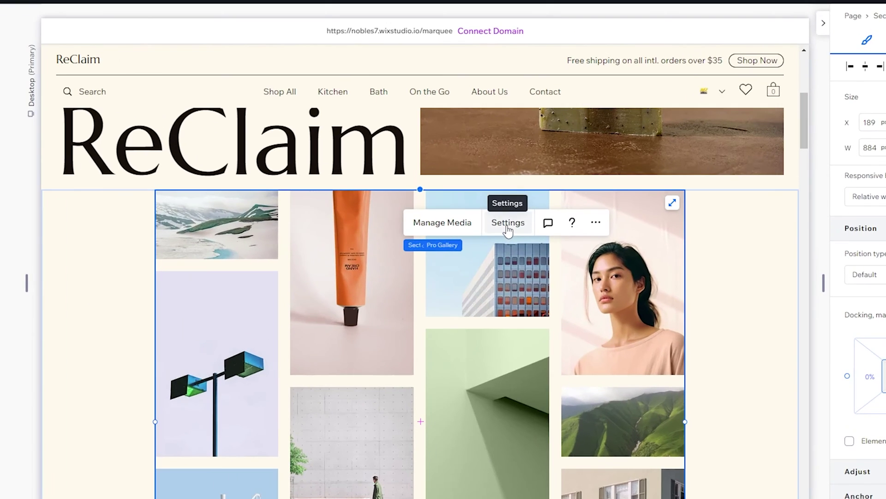
- Switch the gallery layout to Slider and set images to Fit instead of crop
left_click(513, 230)
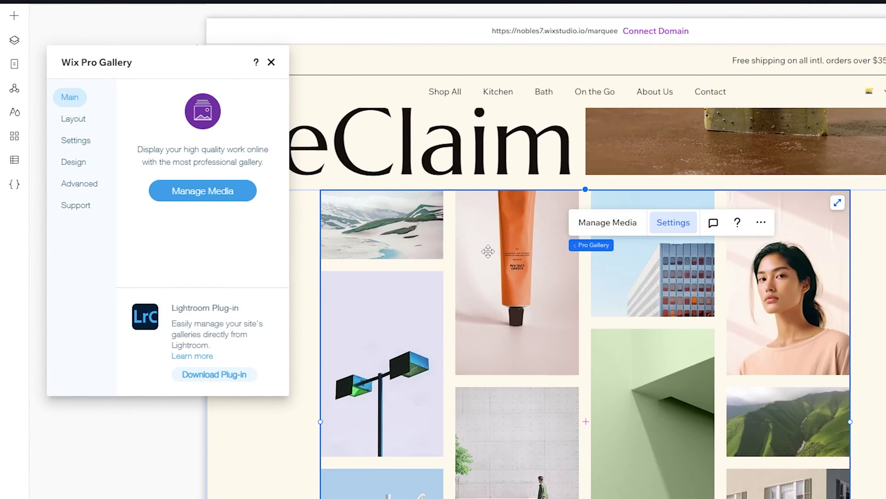
left_click(73, 119)
left_click(204, 240)
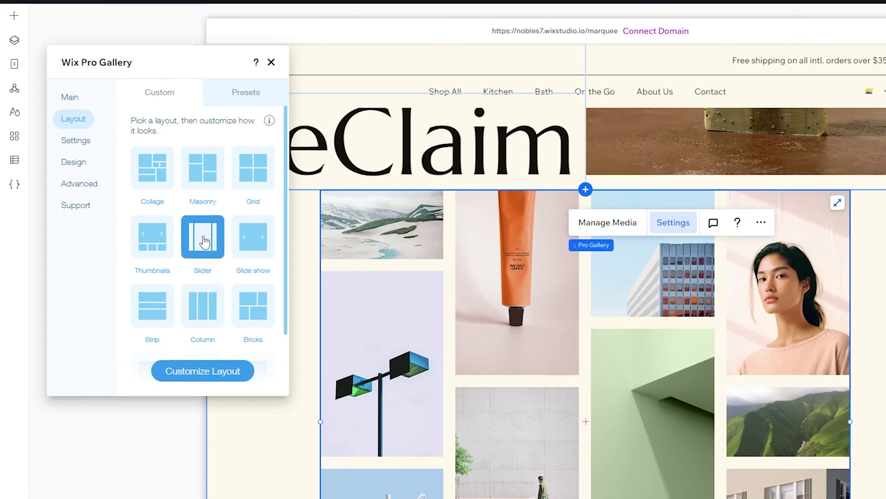
left_click(202, 370)
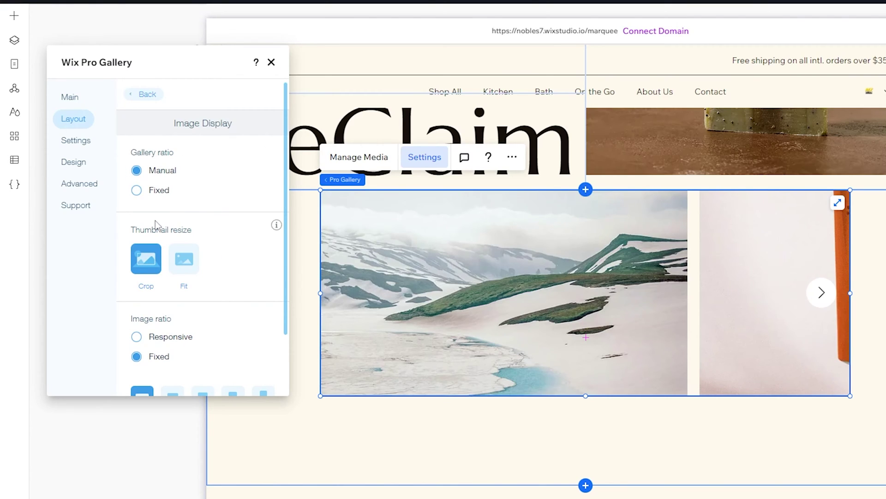
left_click(184, 262)
- Enable Loop images and continuous automatic sliding at speed 100
scroll(184, 264, "down", 2)
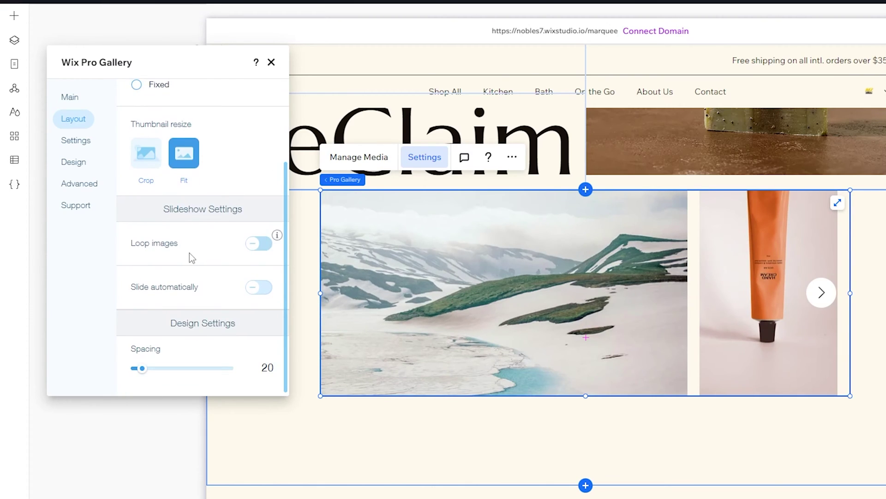
left_click(250, 244)
left_click(257, 288)
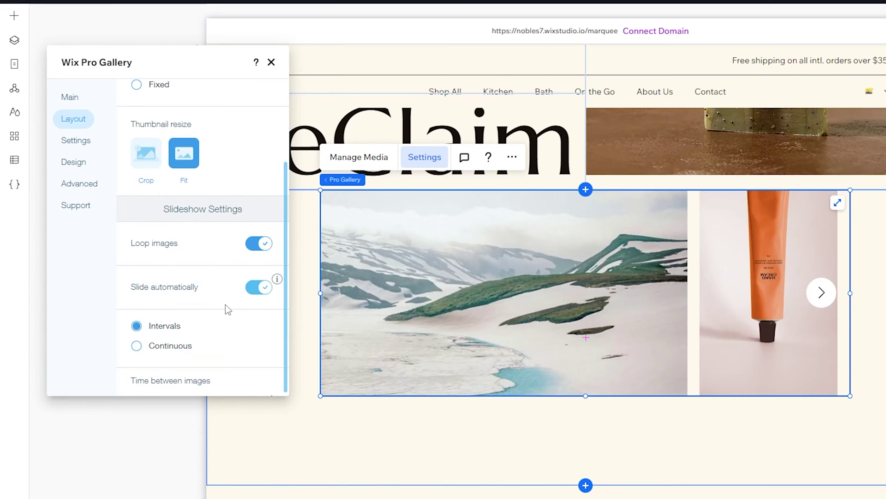
scroll(226, 306, "down", 2)
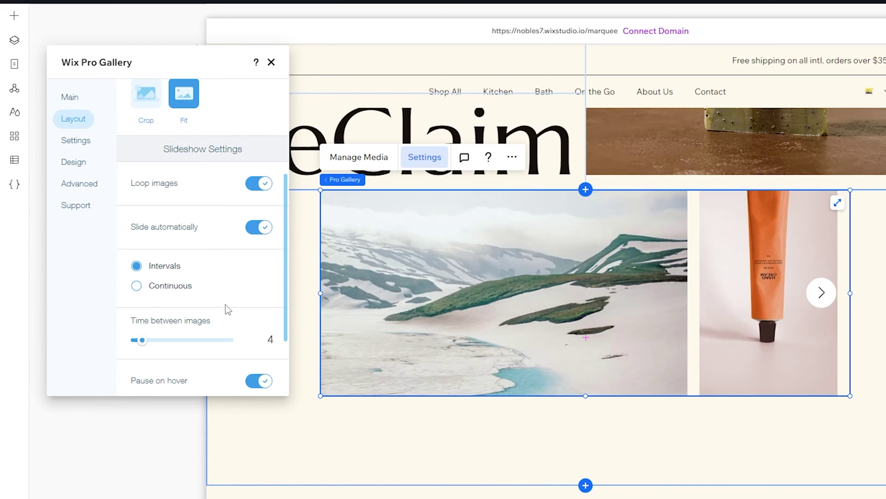
left_click(165, 290)
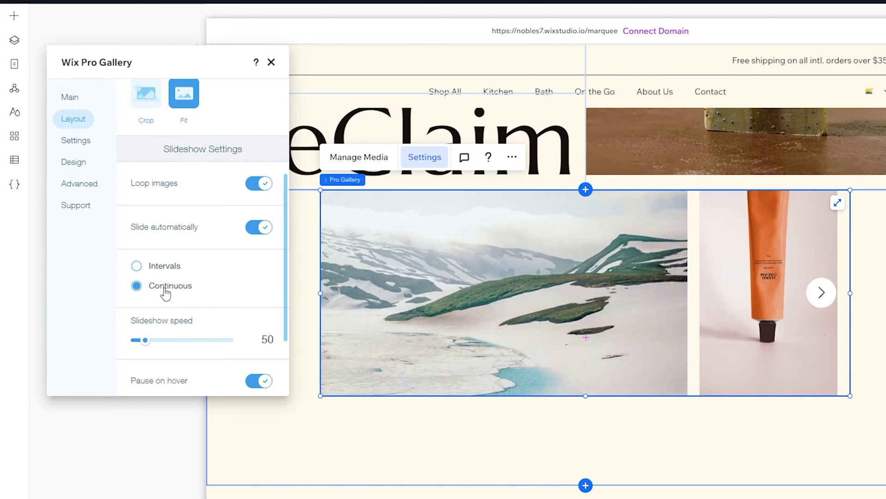
scroll(166, 291, "down", 2)
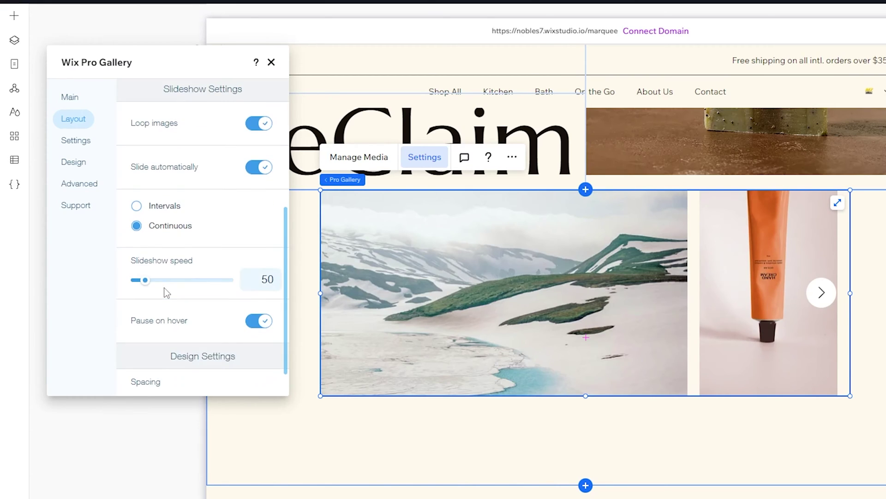
left_click_drag(145, 282, 162, 283)
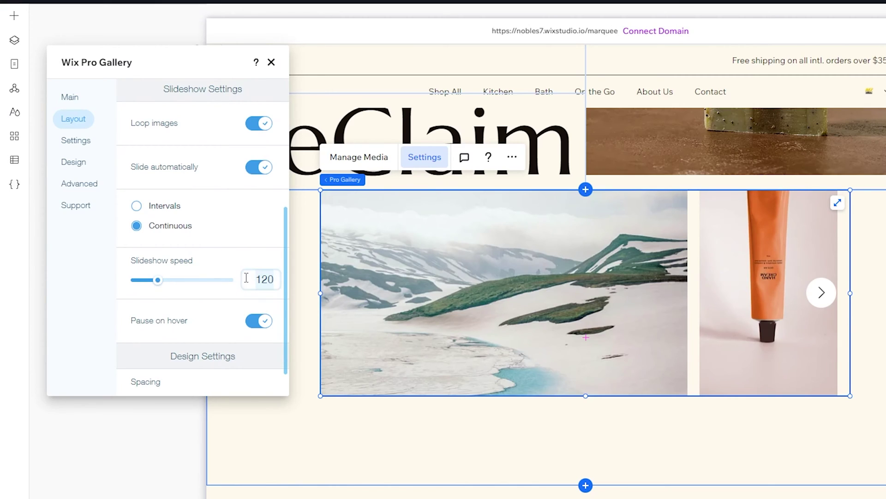
type("100")
scroll(143, 293, "down", 1)
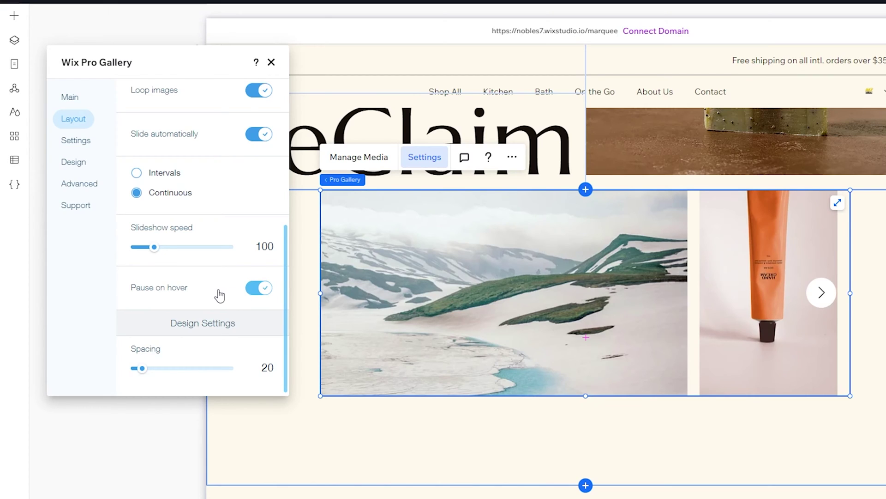
scroll(220, 296, "up", 6)
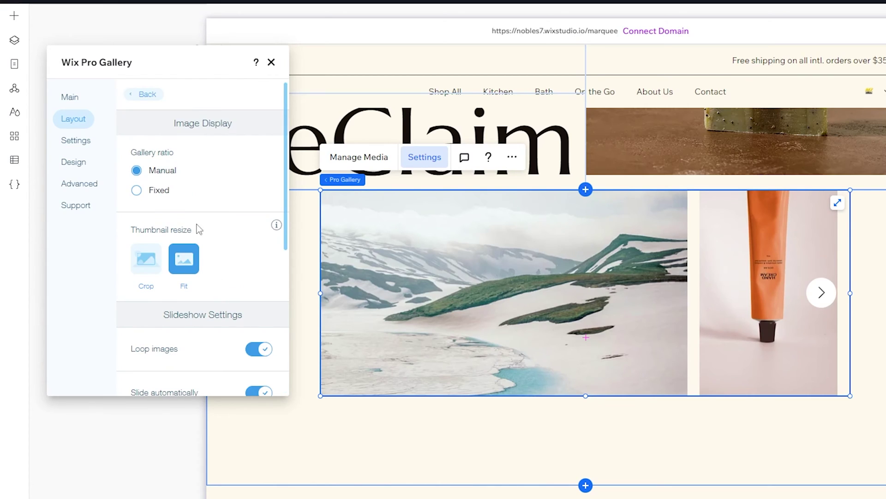
- Set 'When clicking on an item' to A link opens instead of Expand Mode
left_click(83, 142)
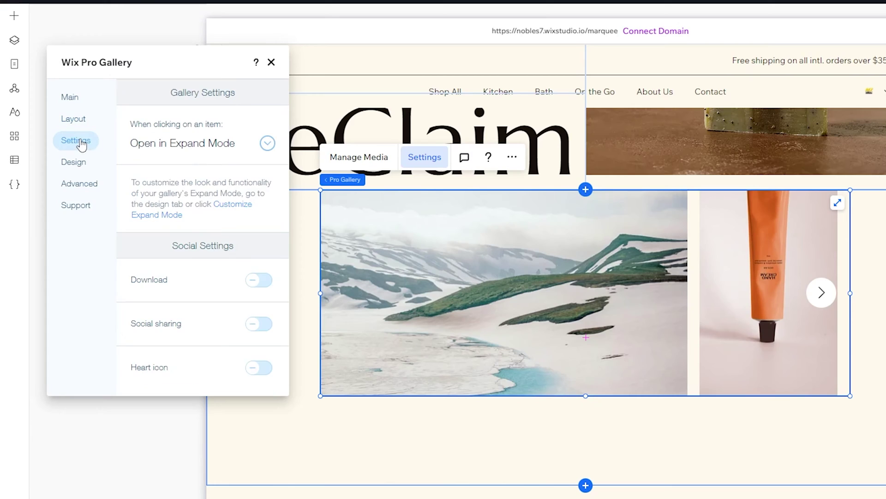
left_click(188, 146)
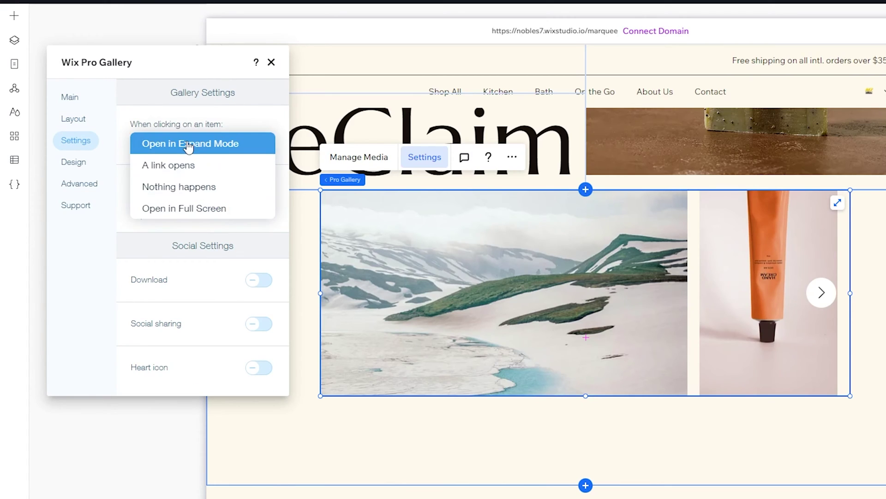
left_click(215, 171)
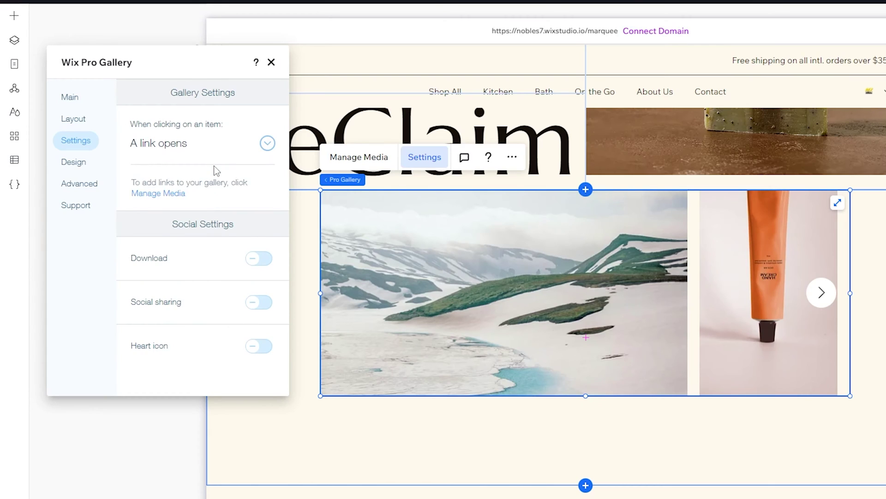
left_click(183, 147)
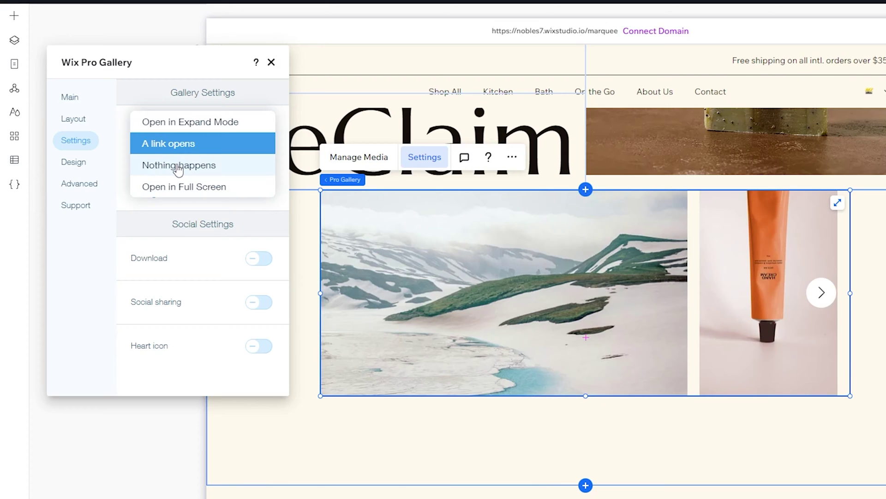
left_click(180, 146)
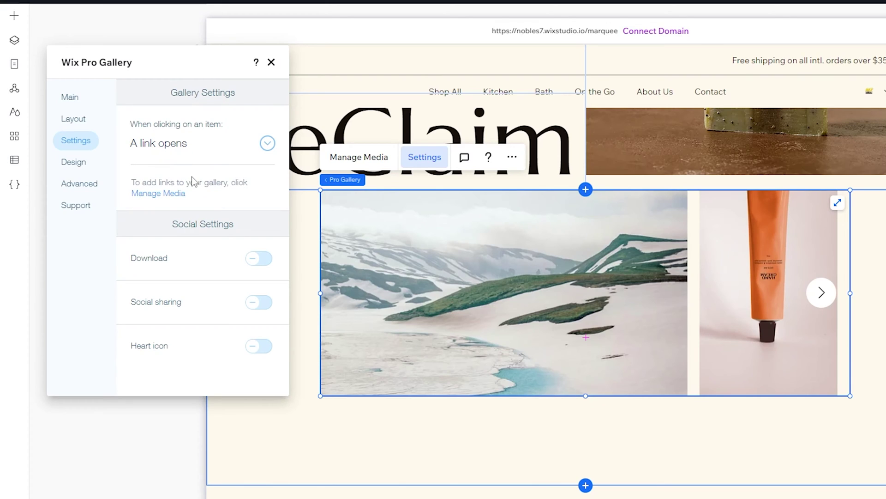
left_click(70, 164)
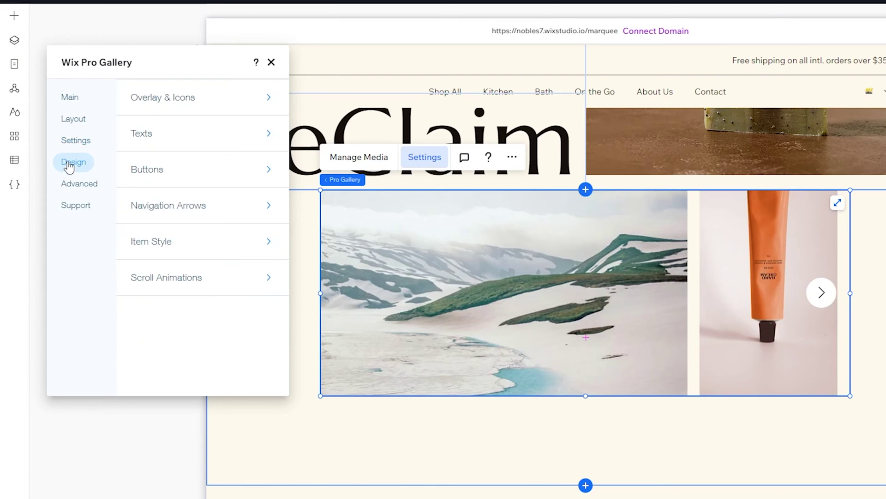
- Set the image overlay opacity to 0 and remove the hover overlay effect
left_click(161, 99)
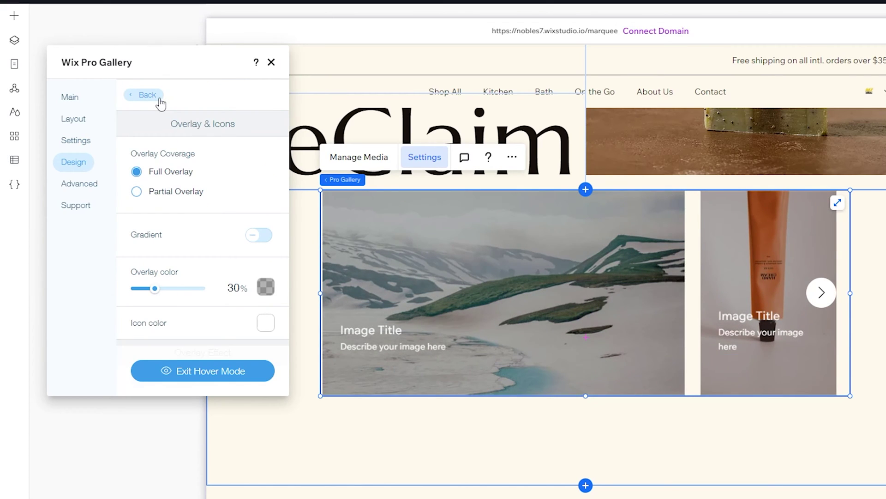
left_click(236, 289)
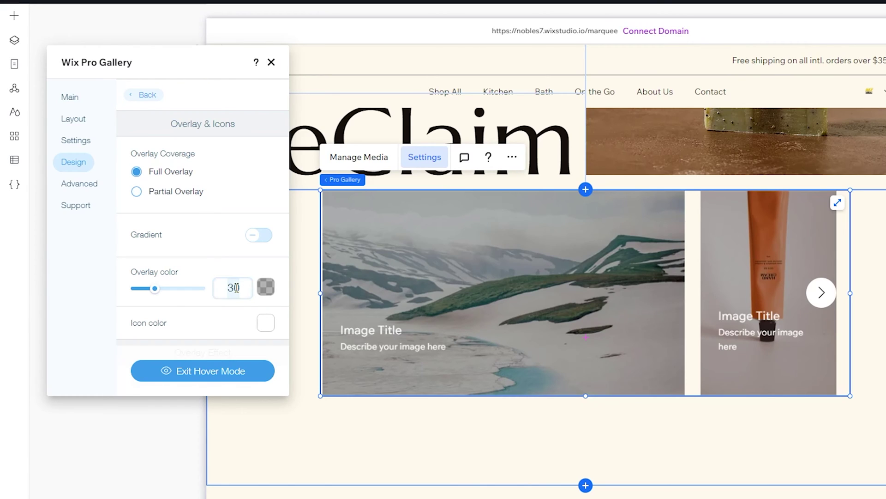
type("0")
left_click(228, 255)
scroll(228, 255, "down", 3)
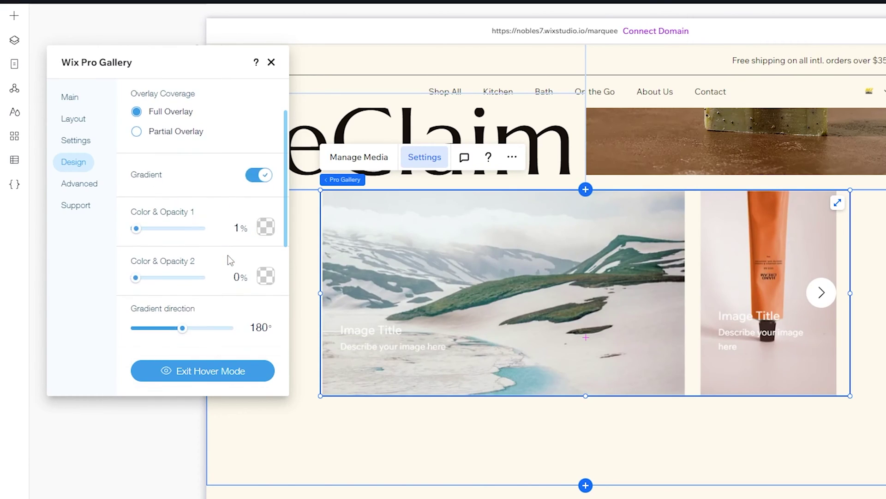
scroll(228, 255, "down", 2)
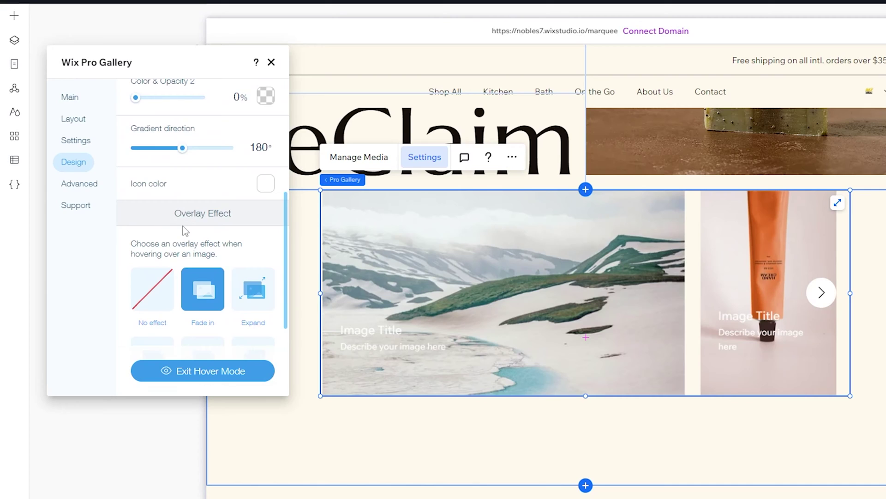
left_click(150, 293)
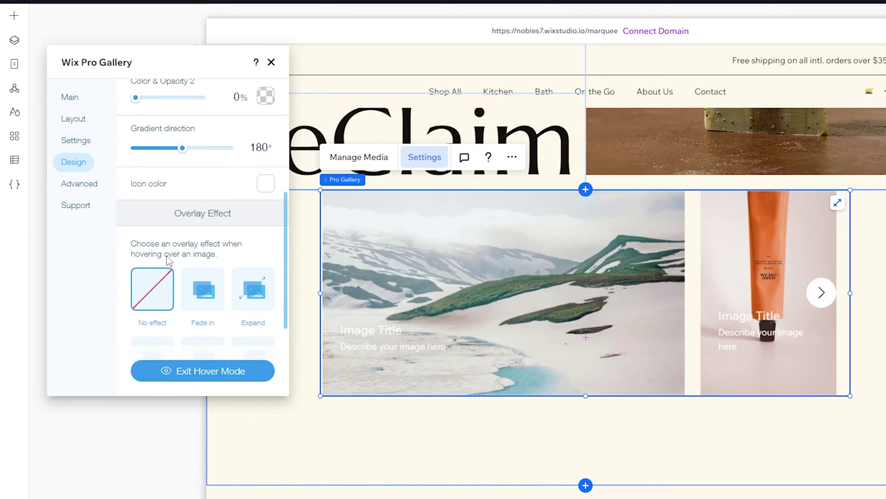
scroll(167, 256, "down", 3)
scroll(167, 256, "up", 1)
scroll(167, 256, "up", 5)
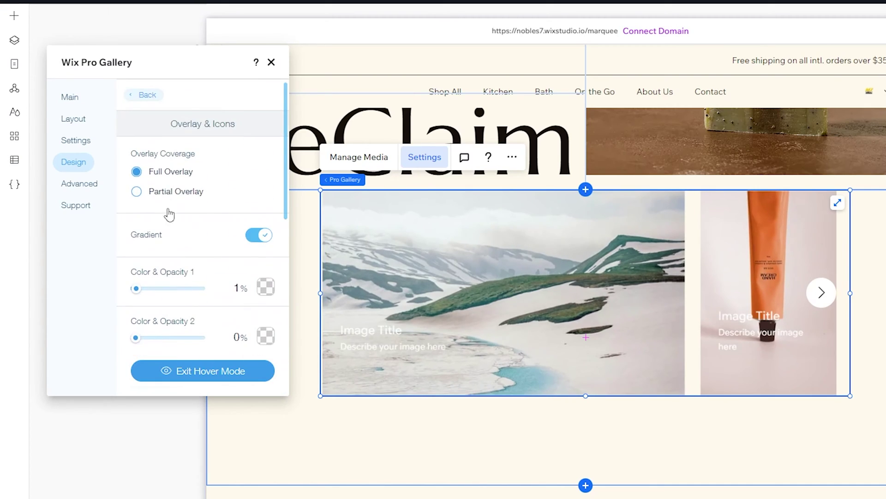
left_click(142, 95)
- Hide the gallery's image titles and descriptions, then review the button settings
left_click(146, 134)
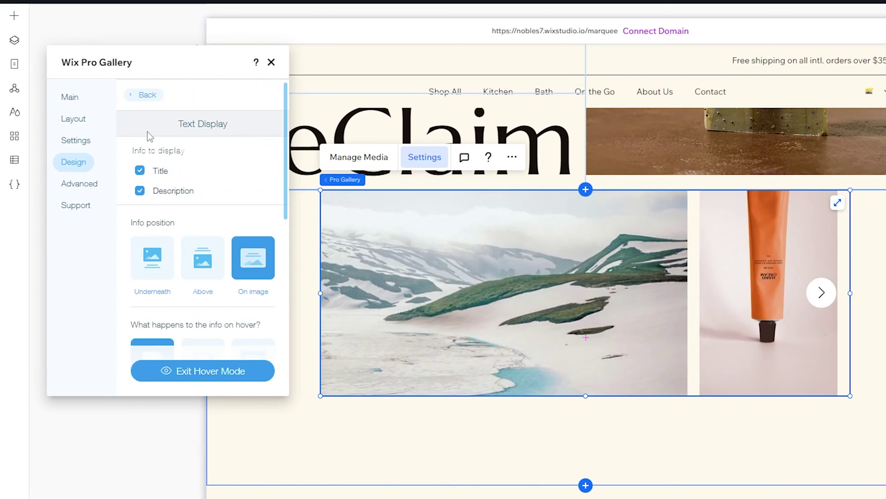
left_click(140, 172)
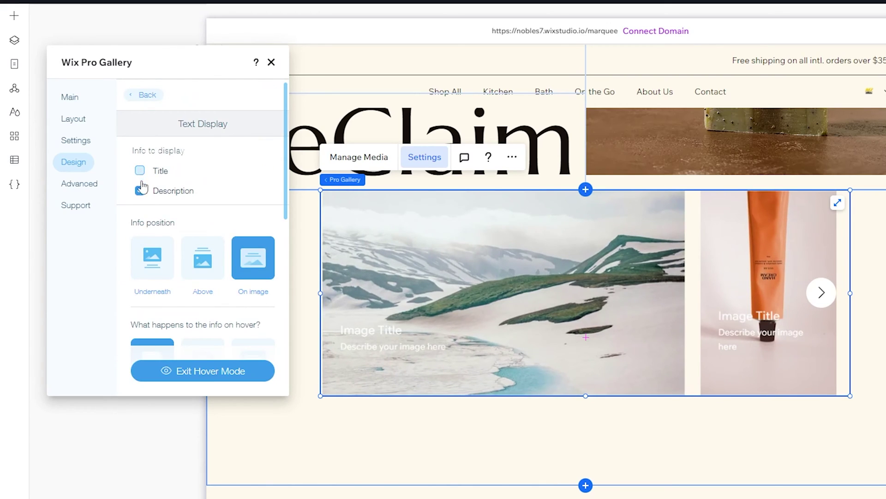
left_click(140, 191)
left_click(143, 96)
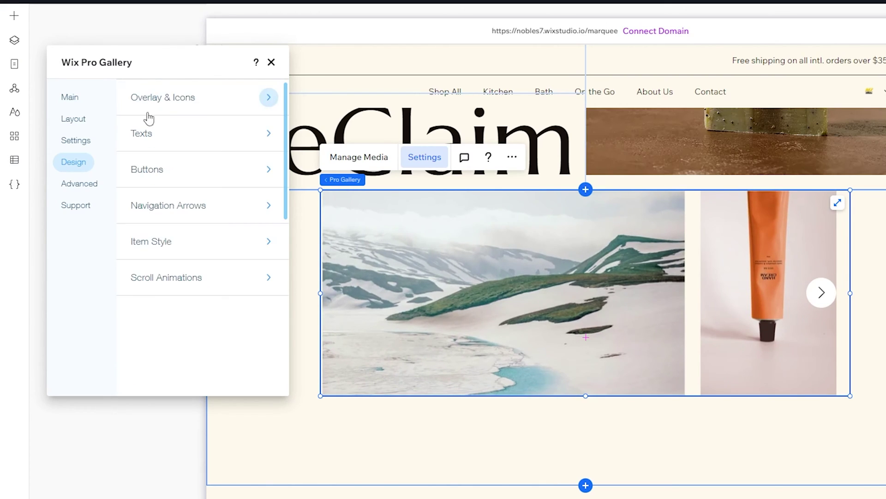
left_click(161, 170)
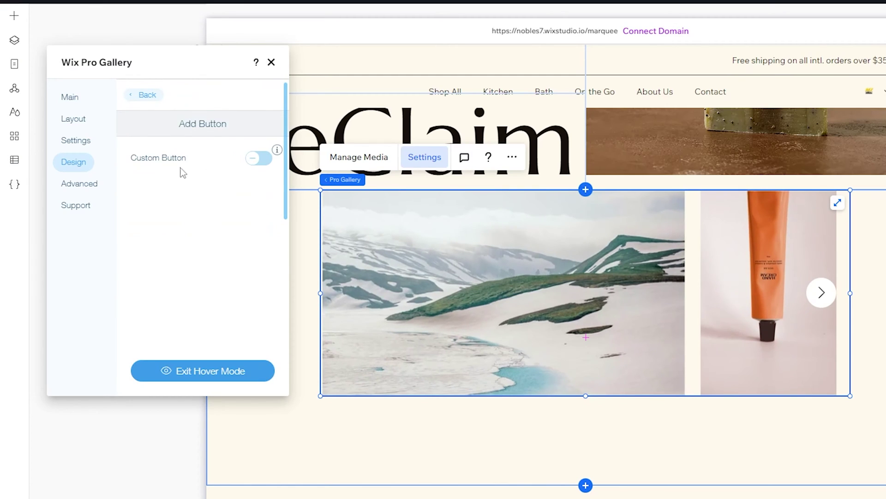
left_click(143, 98)
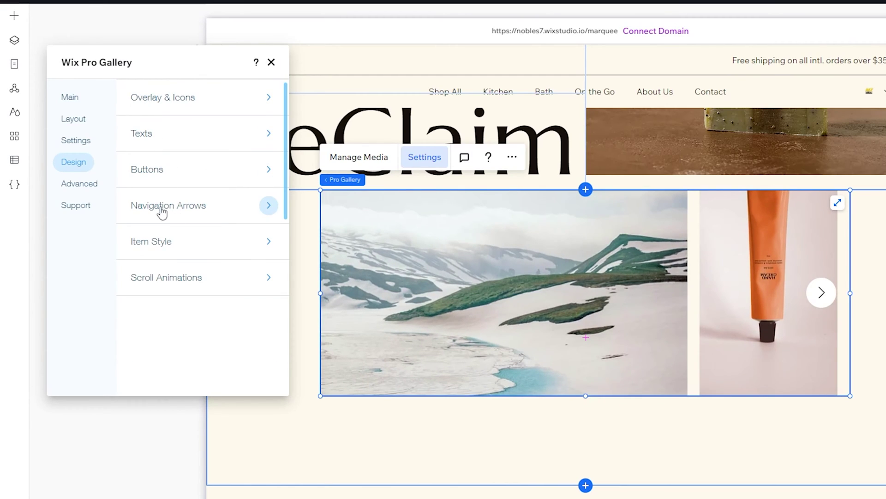
- Turn off navigation arrows and change the item hover effect from zoom to No effect
left_click(192, 208)
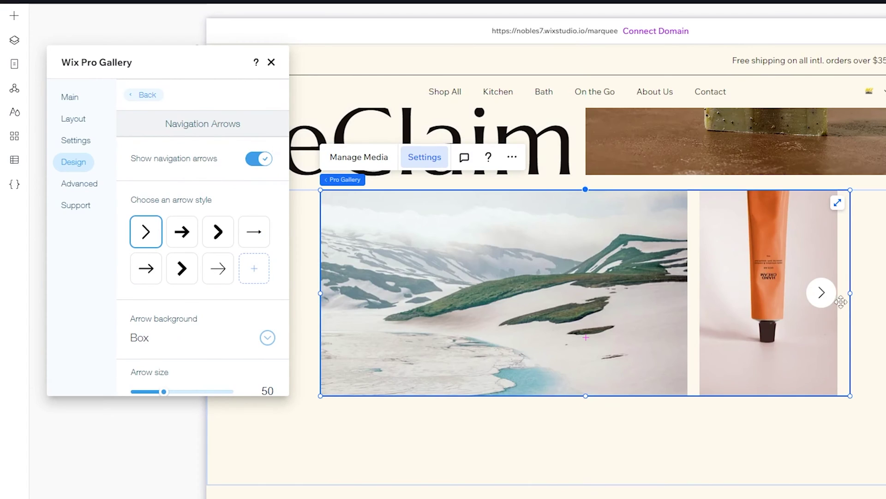
left_click(259, 159)
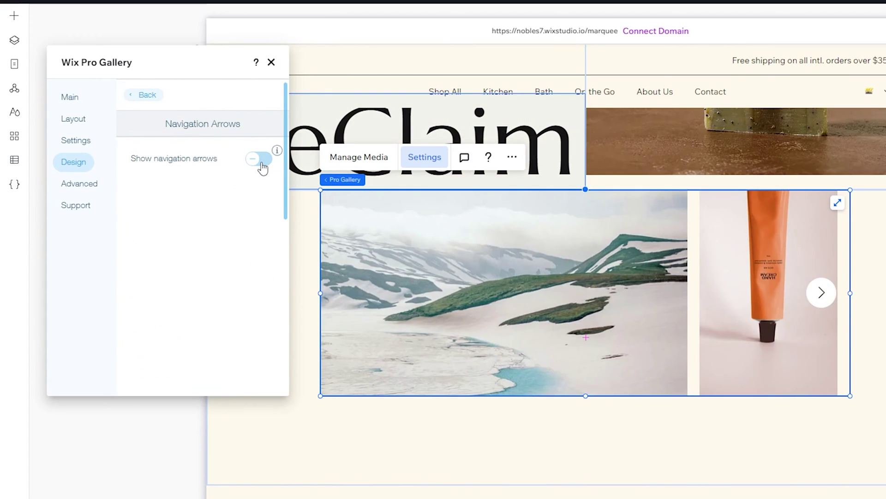
left_click(143, 95)
left_click(150, 248)
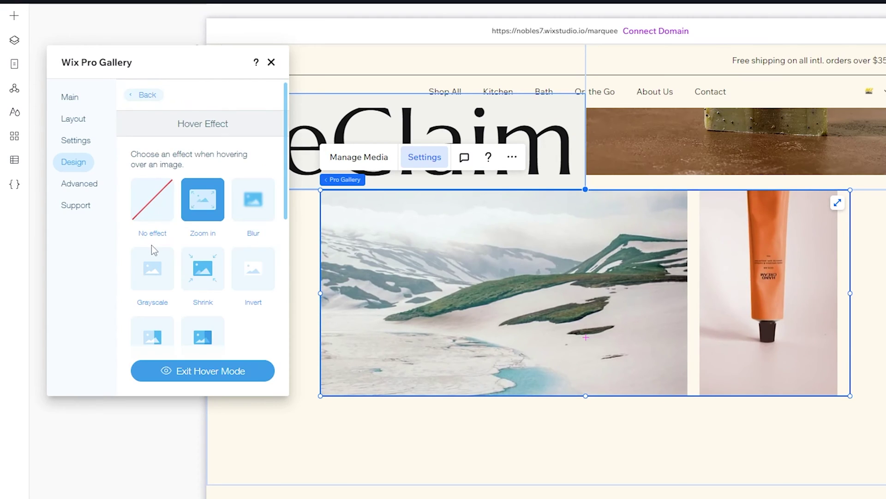
left_click(151, 212)
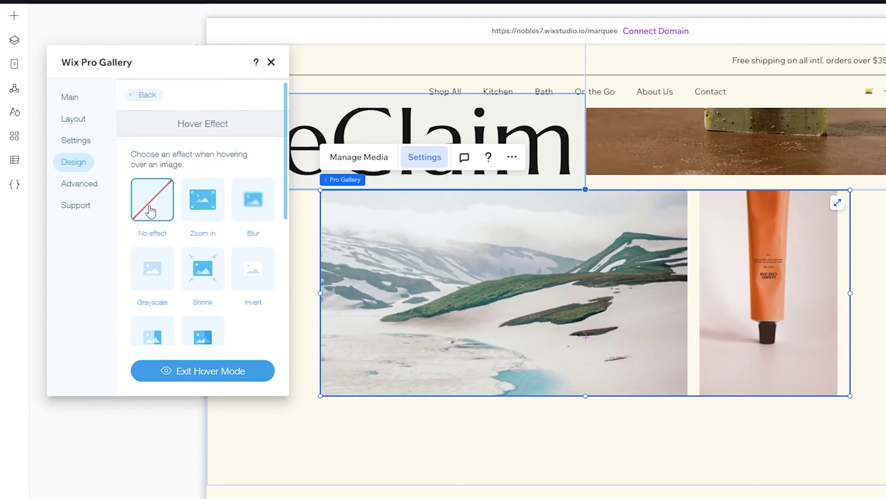
left_click(143, 95)
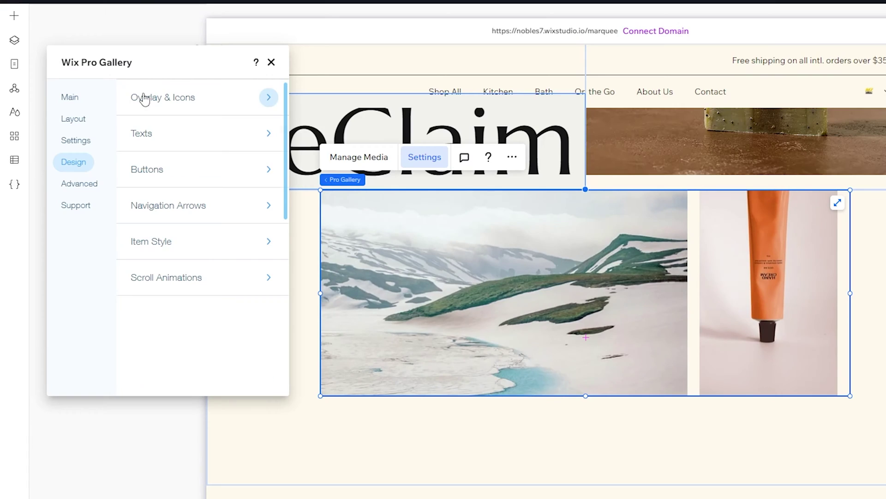
- Keep the custom scroll animation at Linear transition, duration 1, and close the gallery settings
left_click(170, 279)
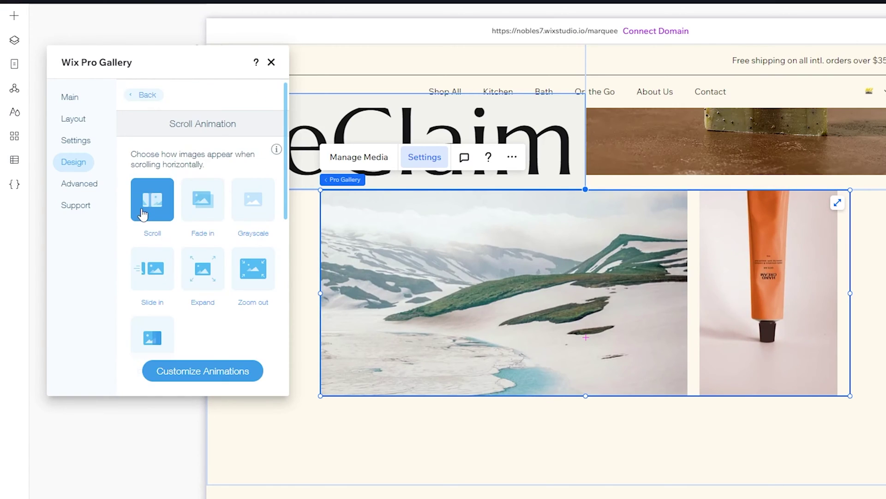
left_click(211, 376)
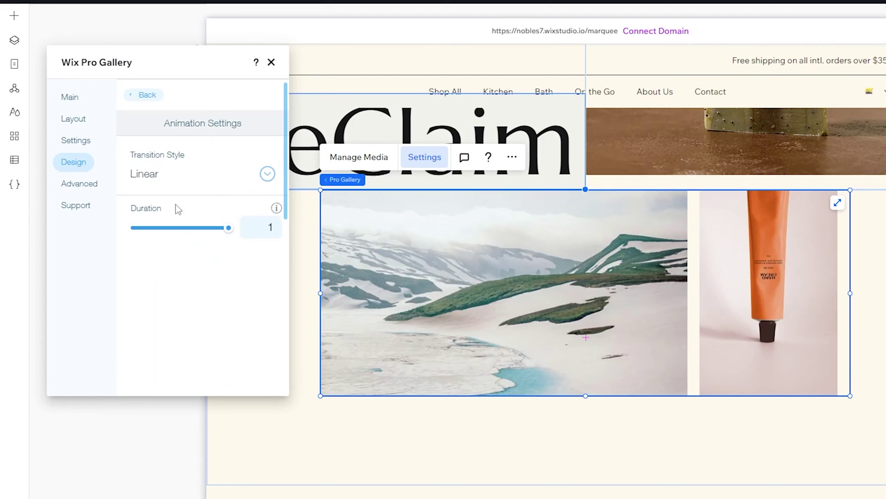
left_click(162, 185)
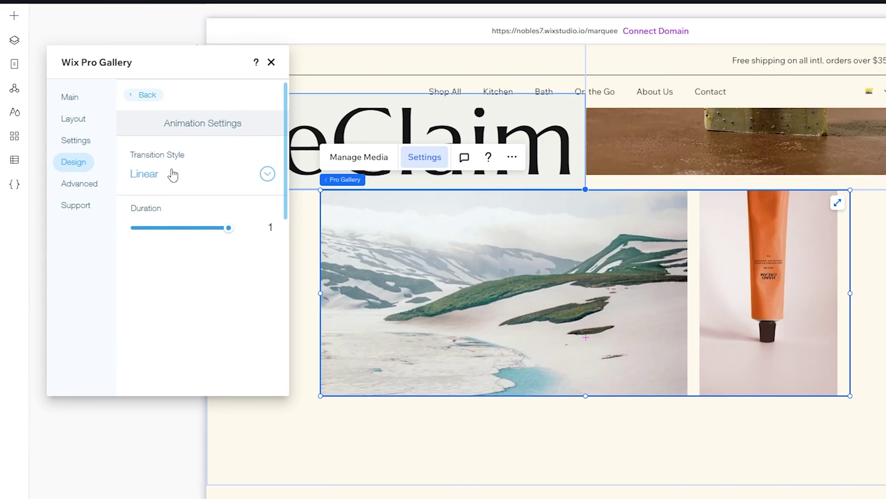
left_click(271, 63)
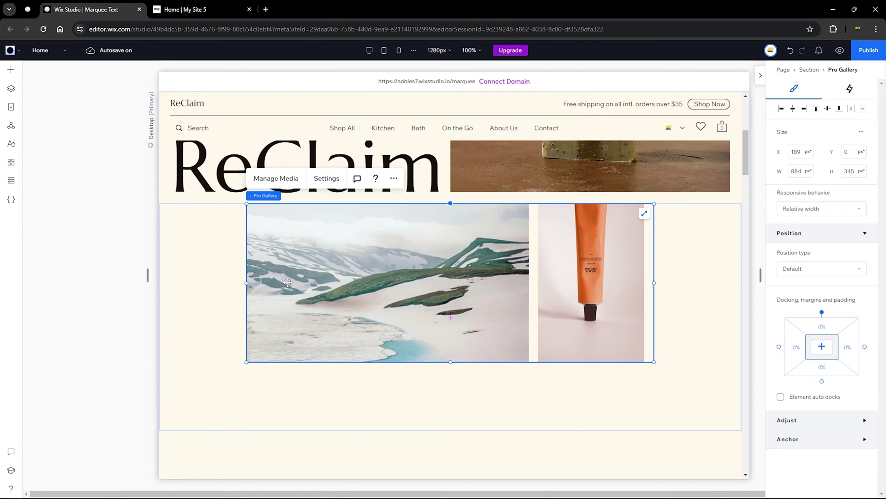
- Delete all 12 sample items from the gallery and start adding a Text item
left_click(276, 179)
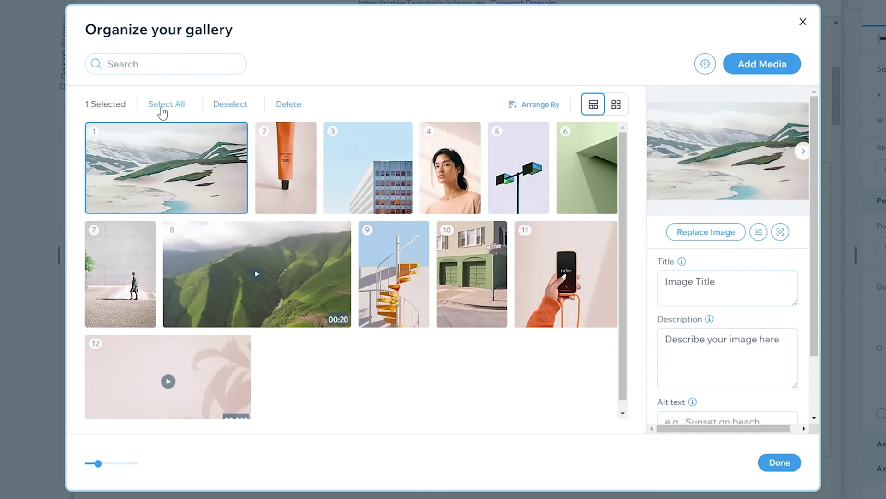
left_click(162, 104)
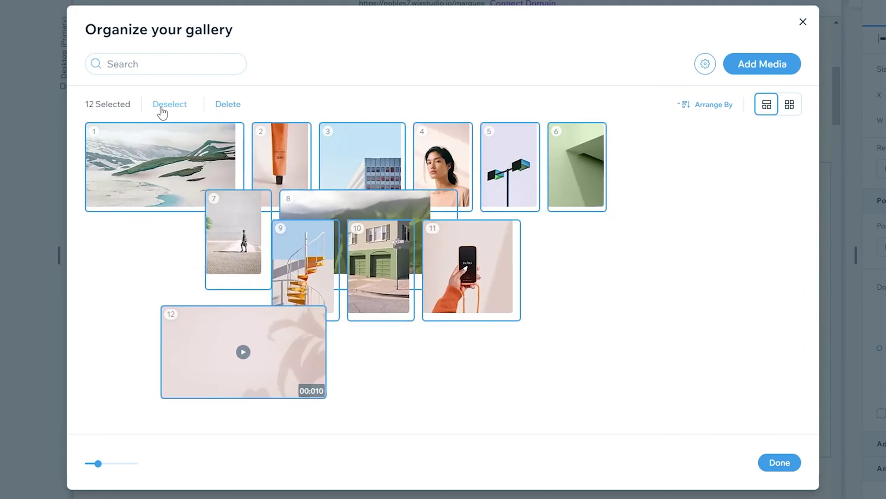
left_click(224, 105)
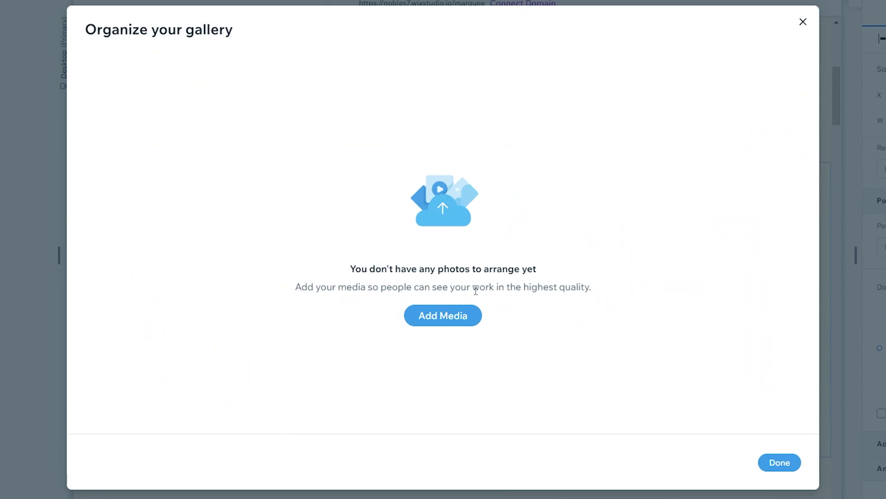
left_click(462, 323)
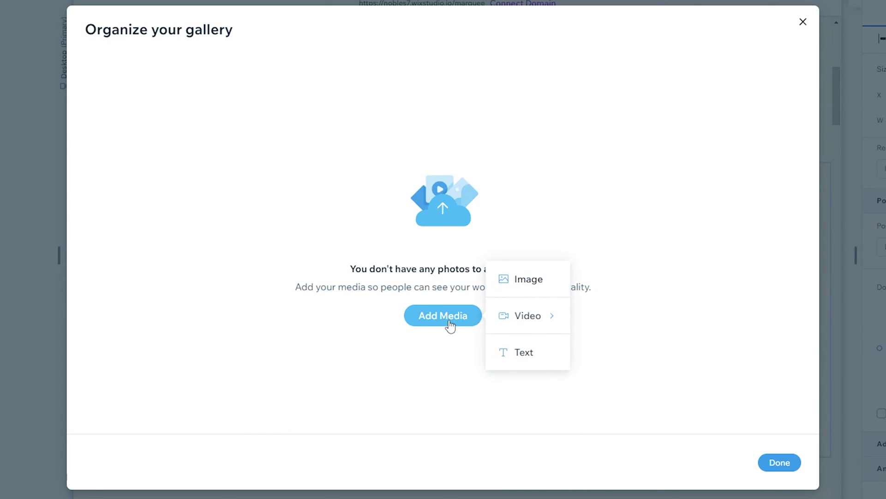
left_click(531, 355)
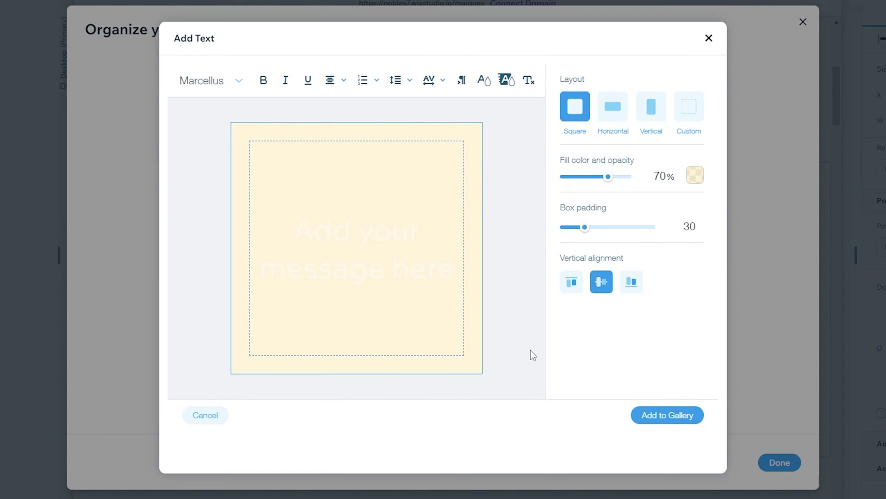
- Give the text item a Custom wide layout with 0% fill opacity and replace the placeholder with MARY POPPINS
left_click(691, 115)
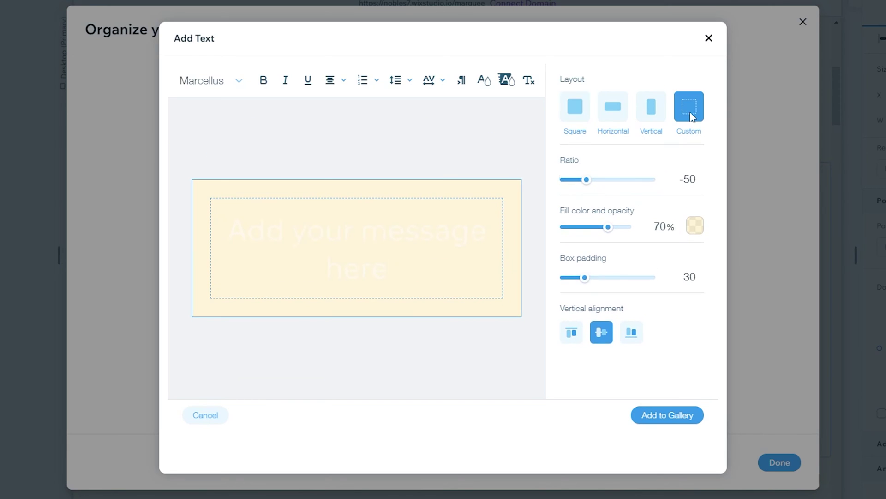
left_click(660, 234)
left_click(661, 233)
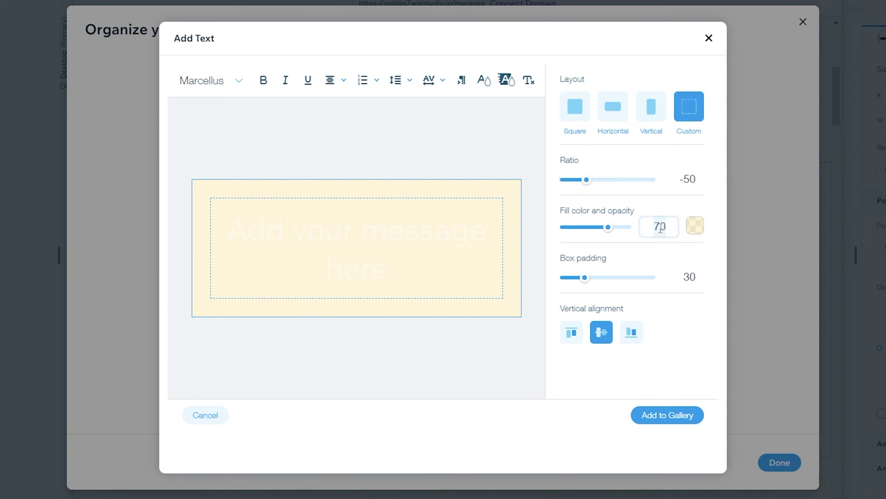
type("0")
key("Return")
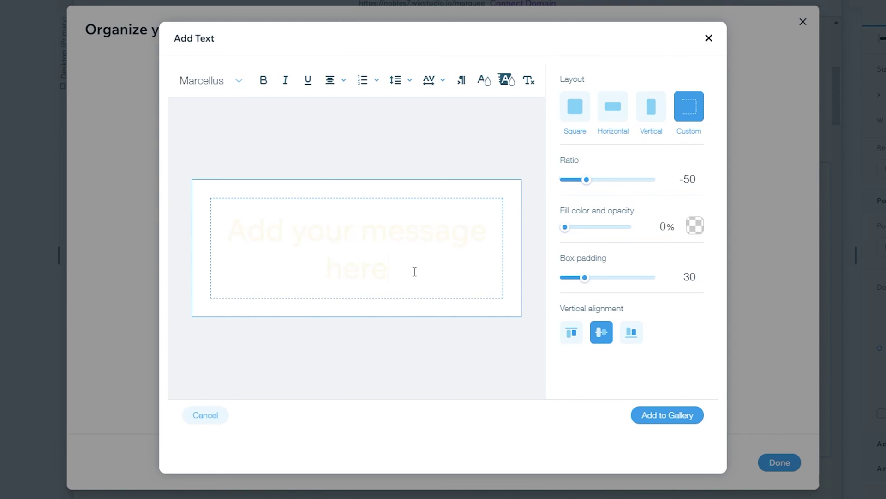
left_click_drag(415, 271, 223, 238)
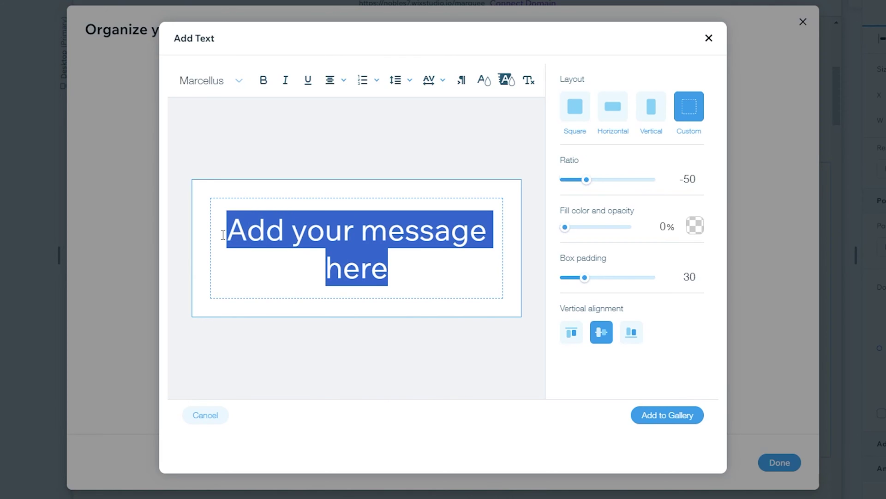
key("BackSpace")
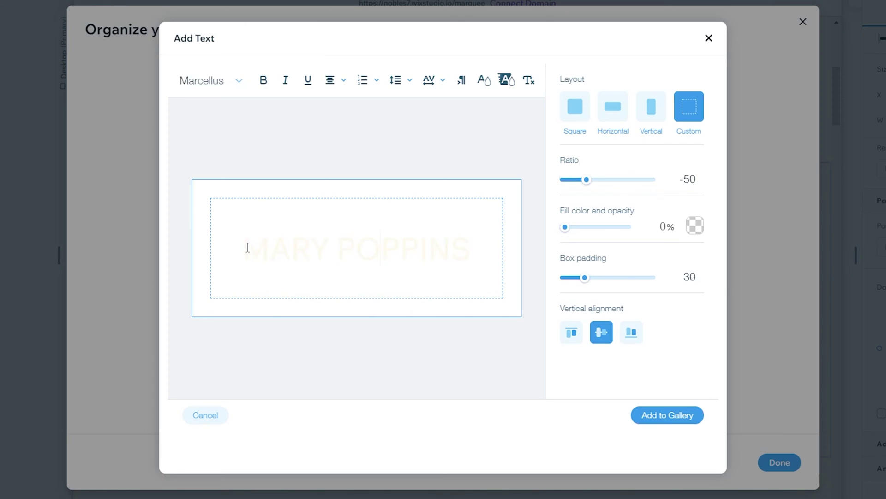
- Make the MARY POPPINS text bold, black and 50 px
left_click_drag(247, 247, 476, 248)
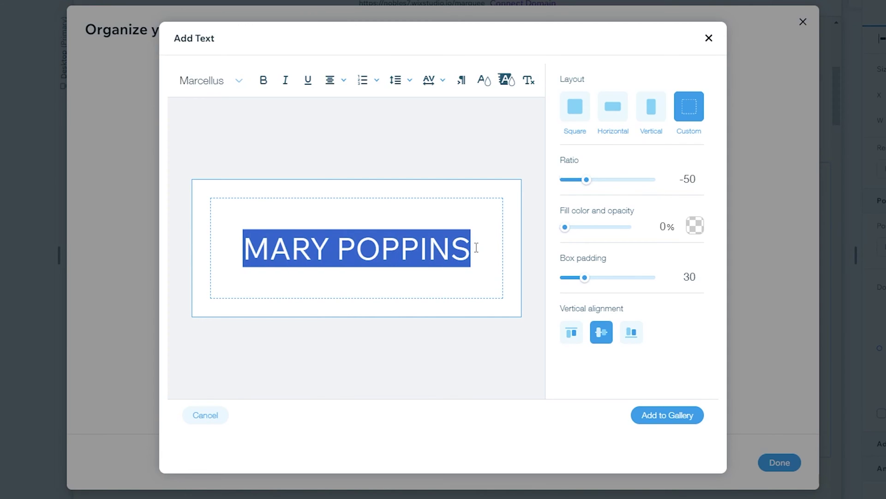
left_click(484, 81)
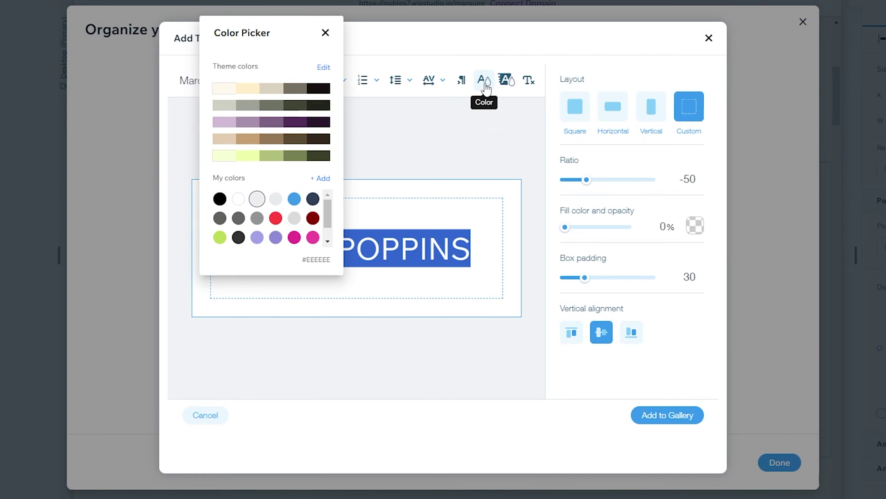
left_click(219, 199)
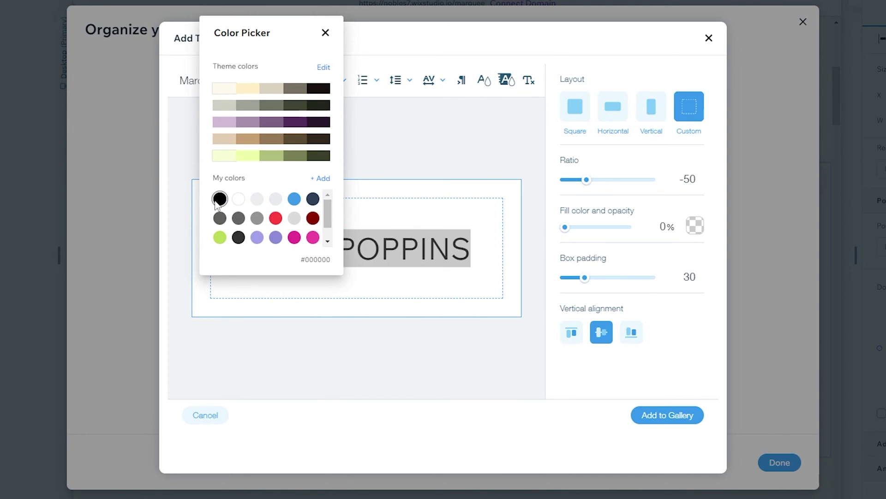
left_click(325, 33)
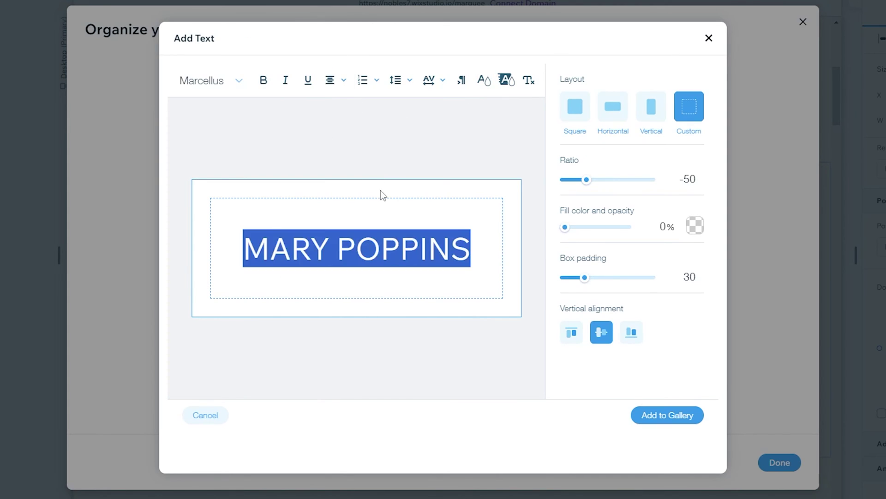
left_click(264, 82)
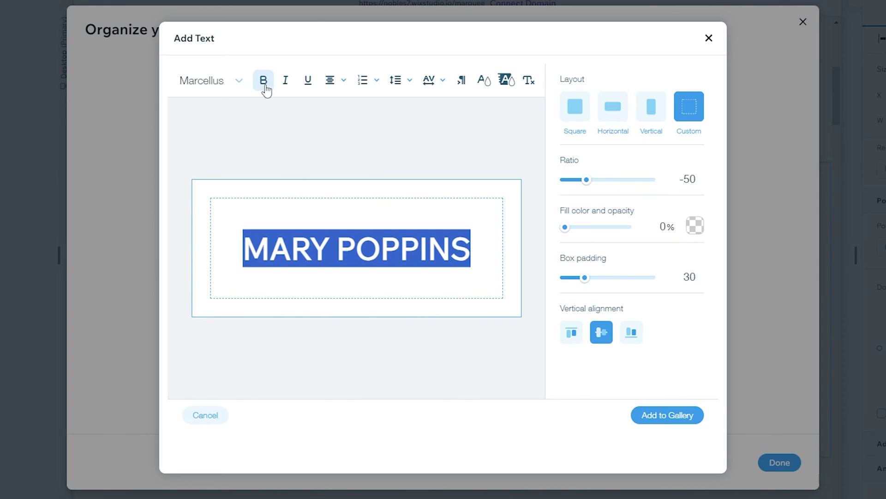
left_click(211, 83)
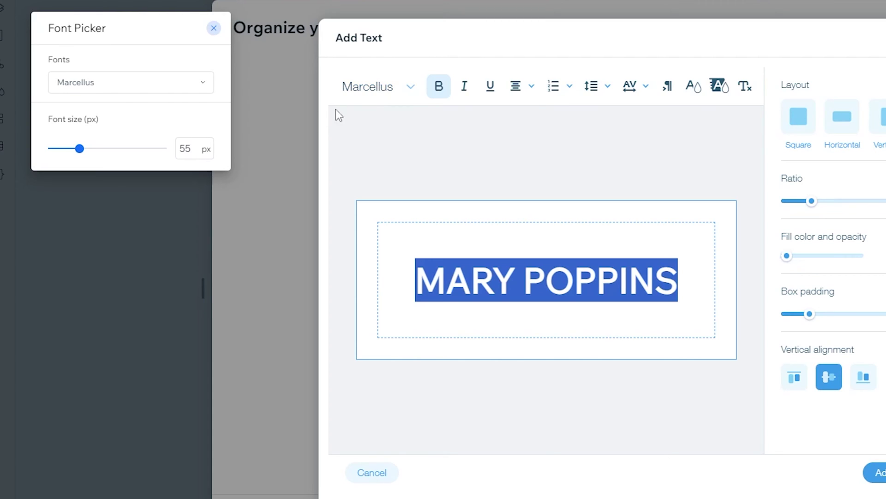
double_click(192, 148)
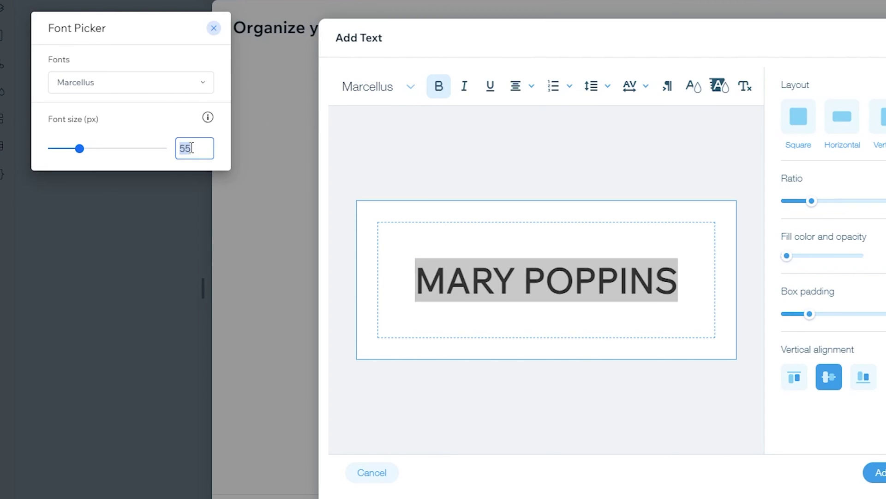
type("50")
key("Return")
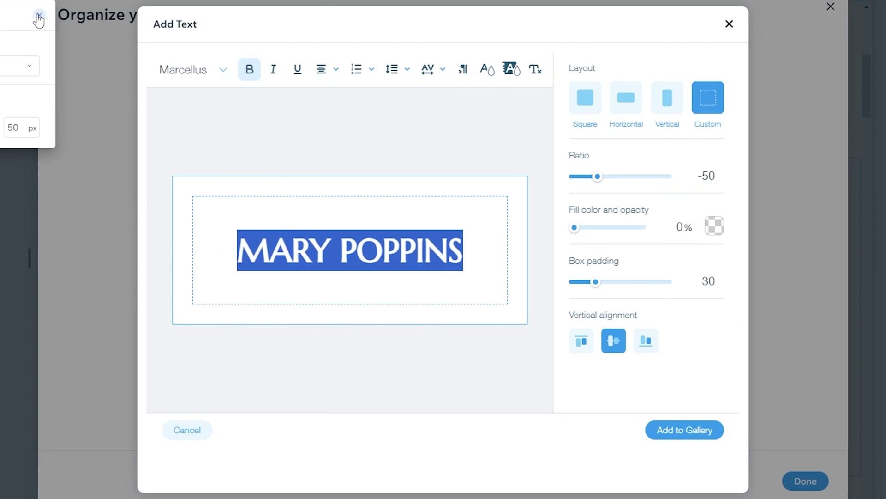
left_click(213, 31)
- Insert a crystal-ball emoji after MARY POPPINS and lower the box padding to 25
left_click(684, 400)
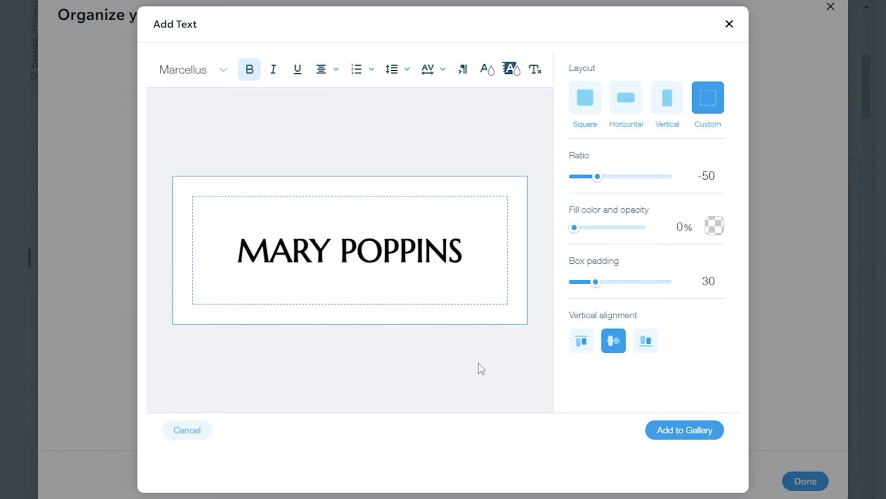
key("super+period")
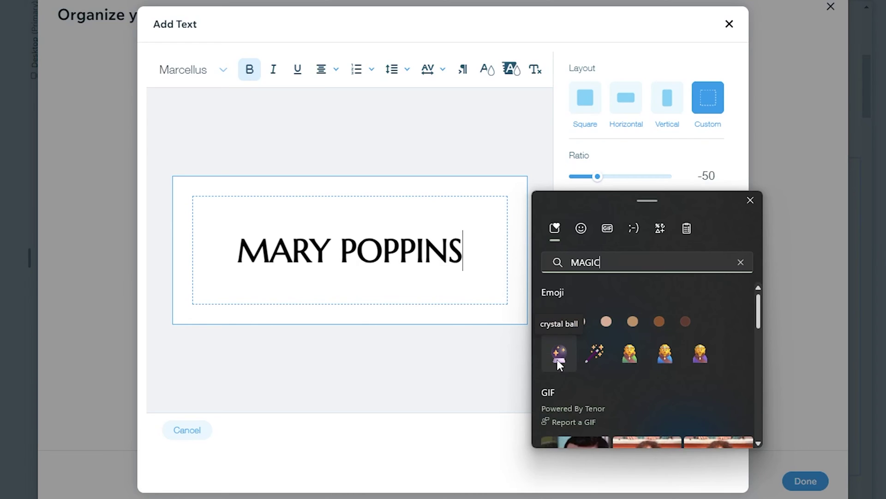
key("Tab")
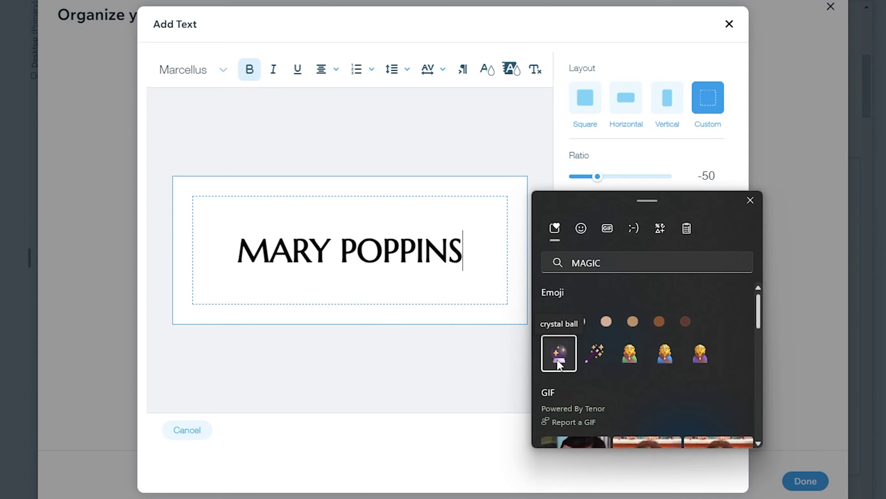
left_click(558, 364)
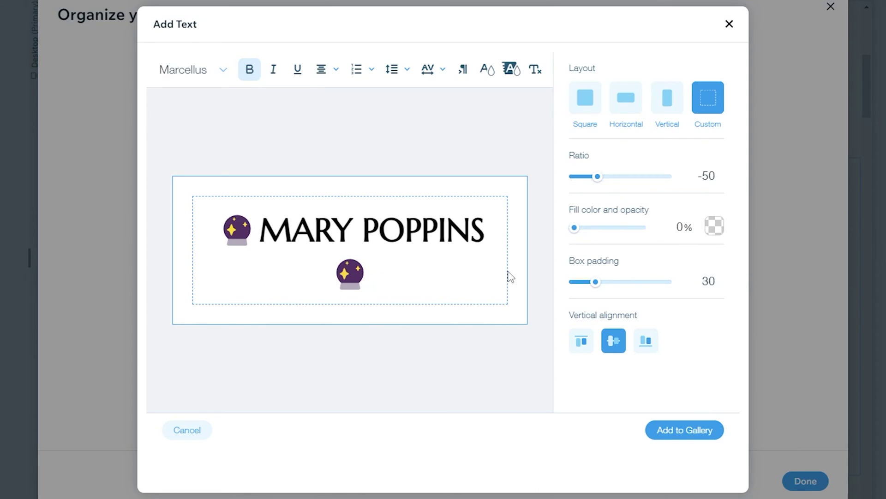
left_click(595, 283)
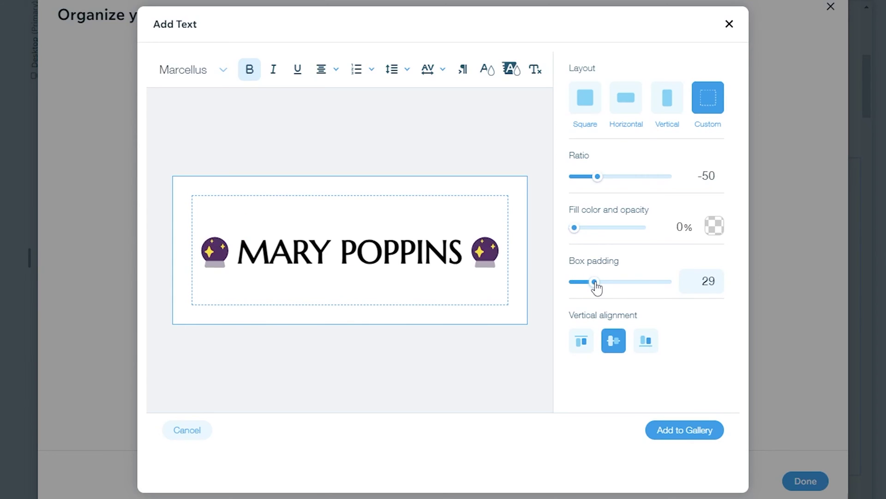
left_click_drag(595, 283, 591, 283)
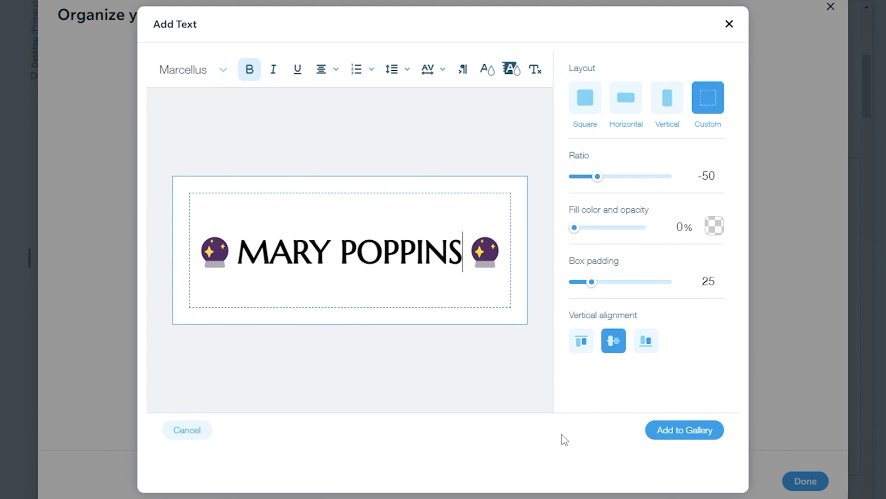
- Add the text item to the gallery and set the section height to 150 px
left_click(692, 436)
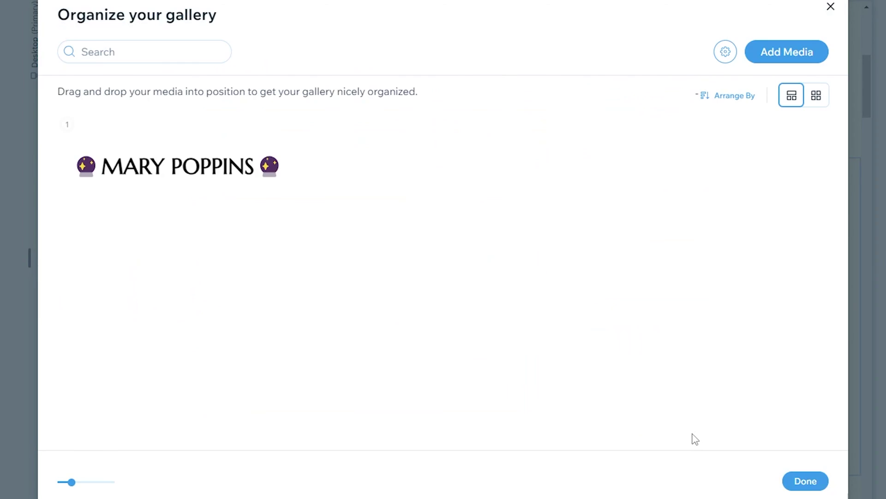
left_click(804, 482)
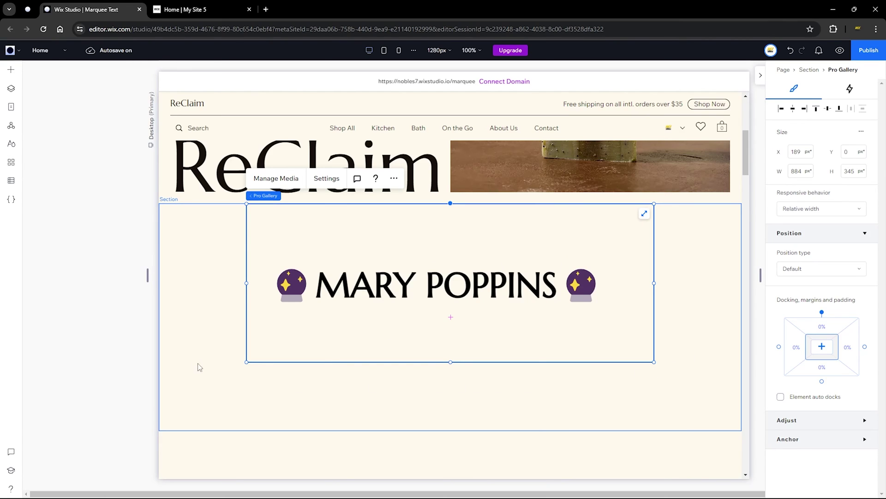
left_click(163, 251)
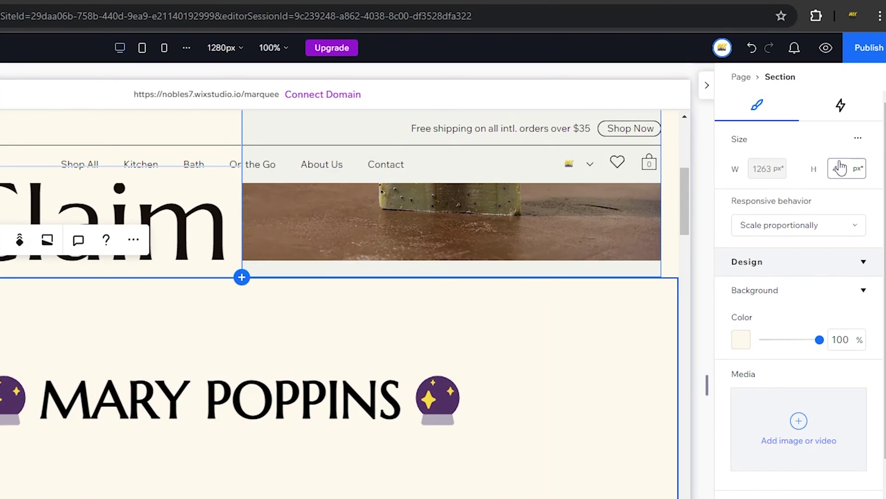
left_click(852, 130)
type("150")
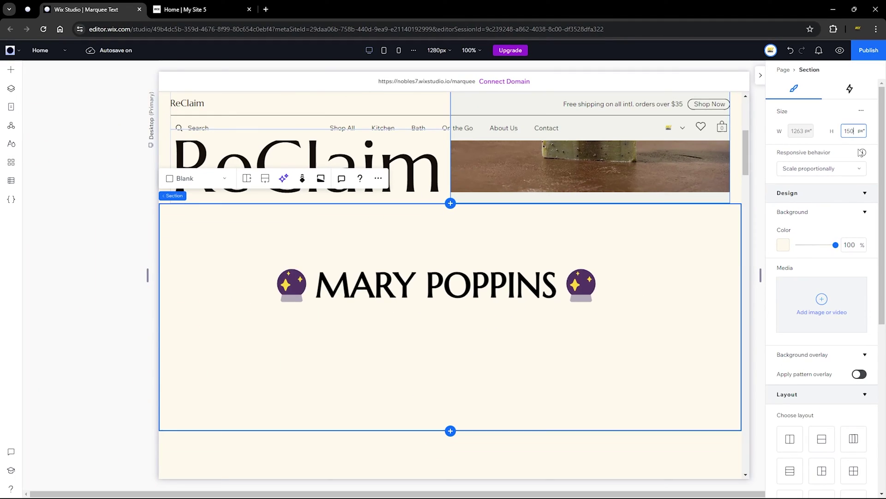
key("Return")
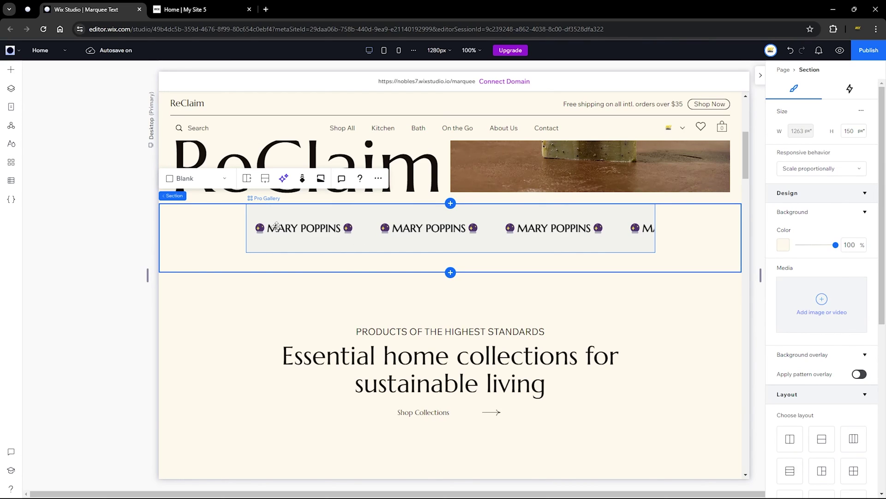
- Stretch the MARY POPPINS gallery to full width and publish the site
left_click(584, 235)
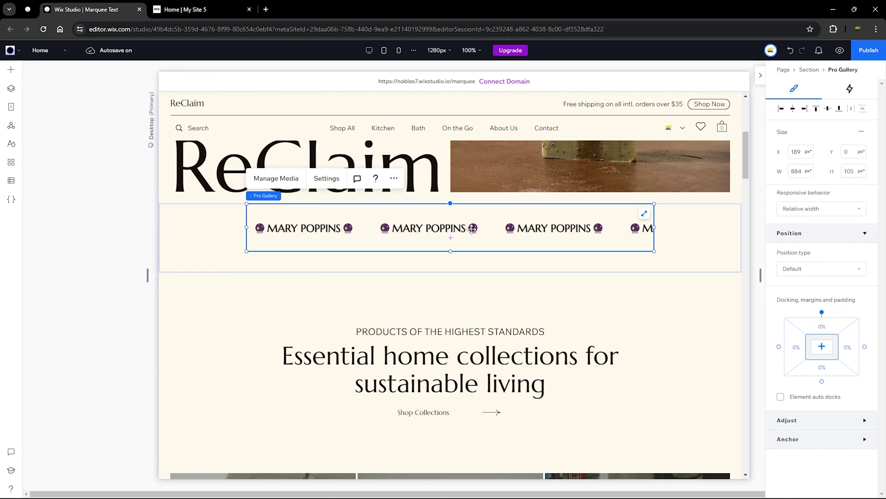
left_click(645, 215)
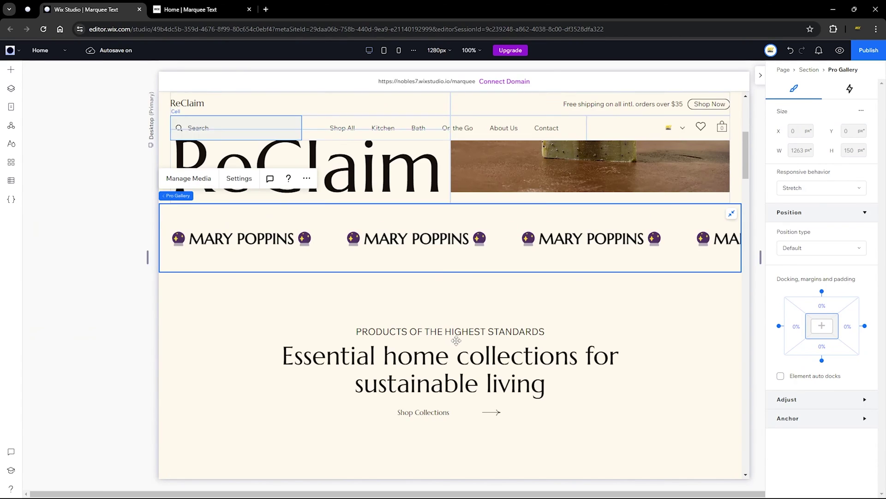
left_click(854, 60)
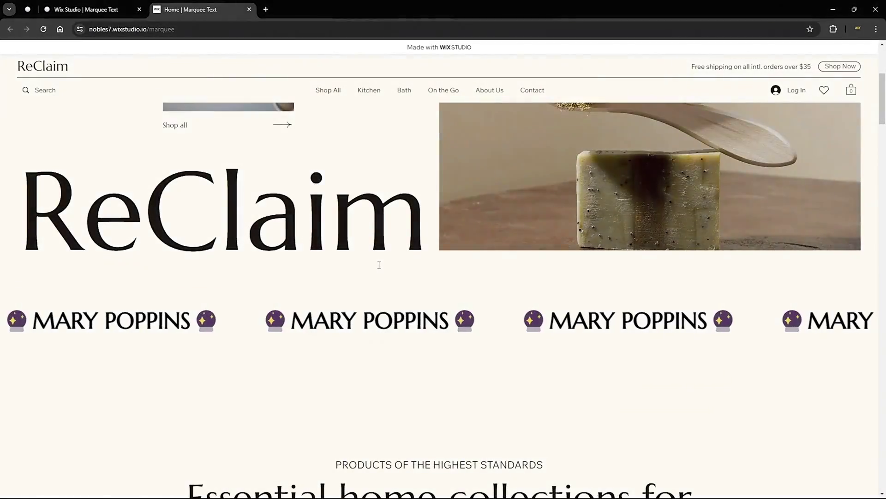
scroll(378, 268, "down", 2)
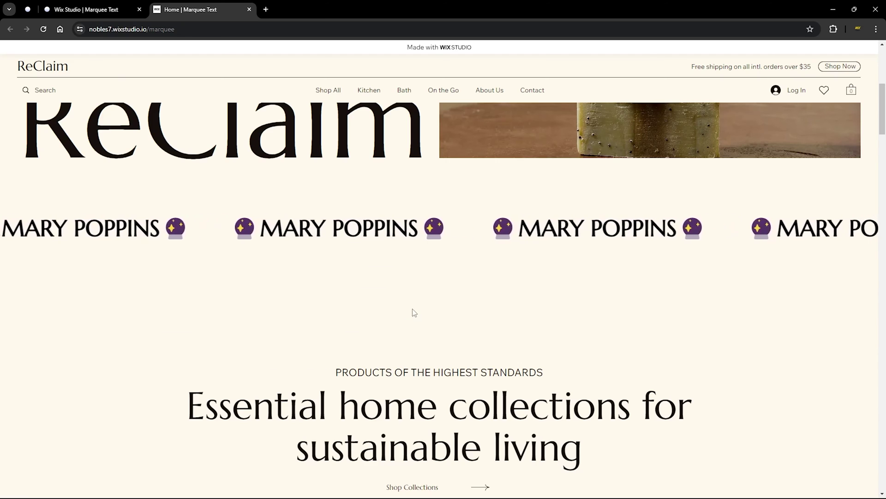
left_click(82, 8)
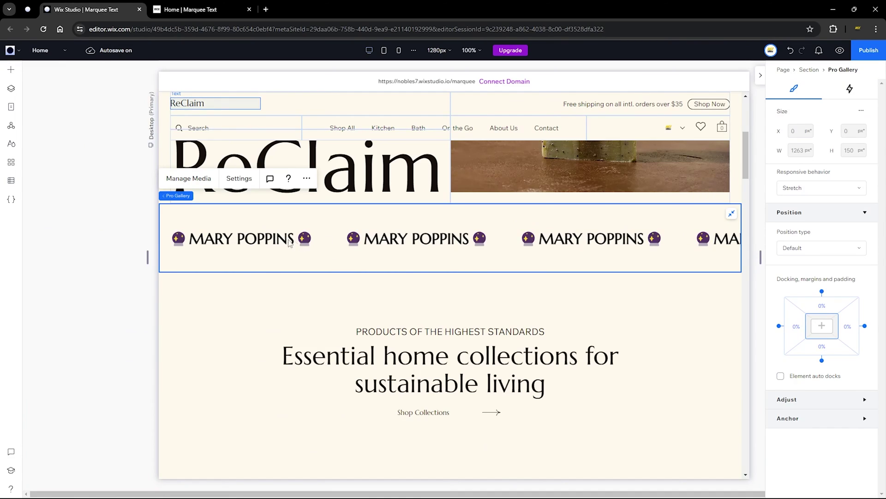
- Start a new text gallery item and paste the MARY POPPINS crystal-ball text
left_click(190, 178)
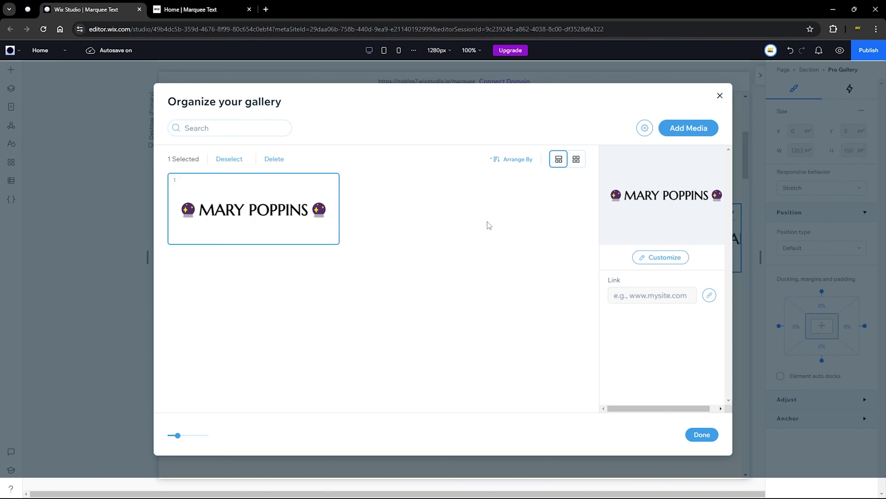
left_click(329, 185)
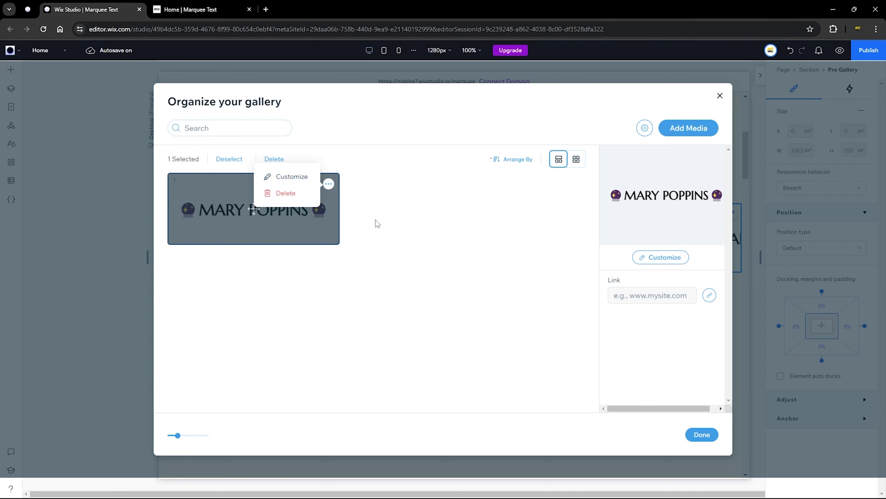
left_click(687, 134)
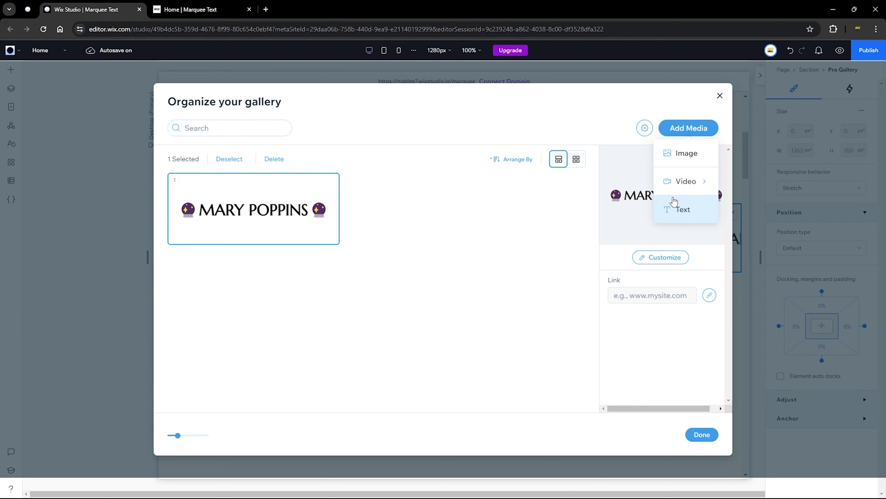
left_click(674, 201)
type("🔮 MARY POPPINS 🔮")
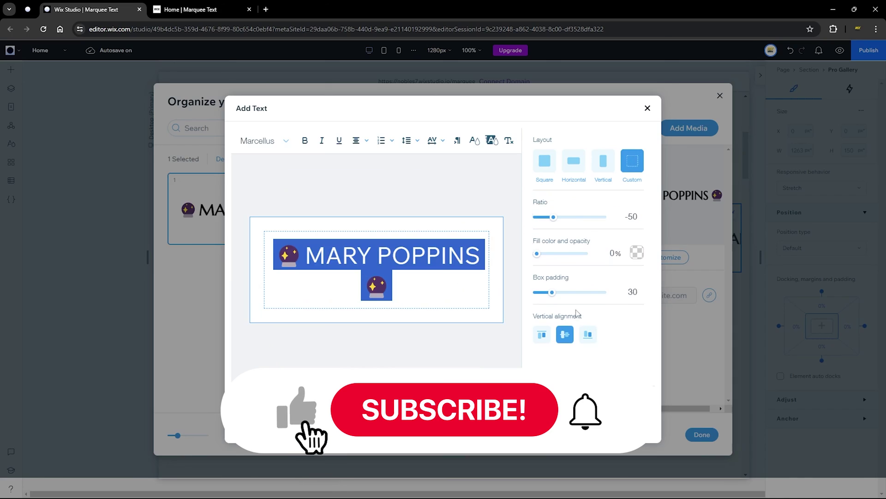
type("13")
- Style the pasted text bold black and add it to the gallery as another MARY POPPINS item
key("ctrl+a")
left_click(475, 140)
key("ctrl+b")
left_click(258, 140)
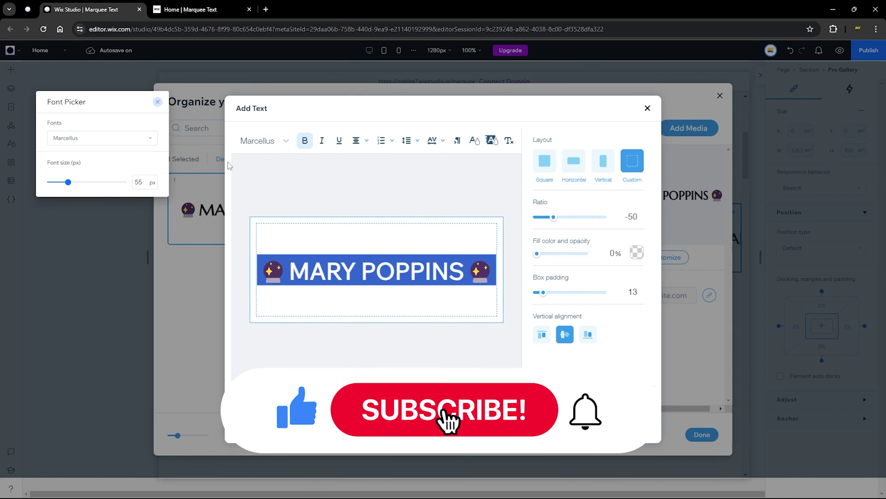
left_click(146, 184)
left_click(376, 290)
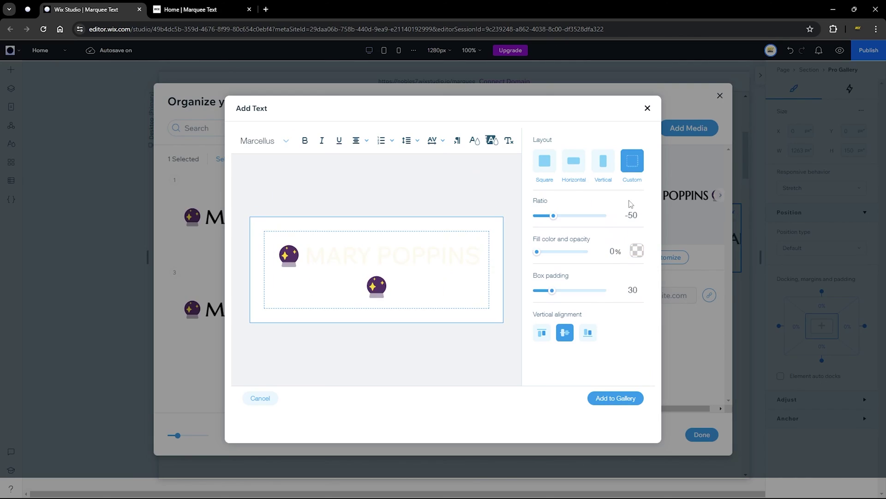
left_click(614, 397)
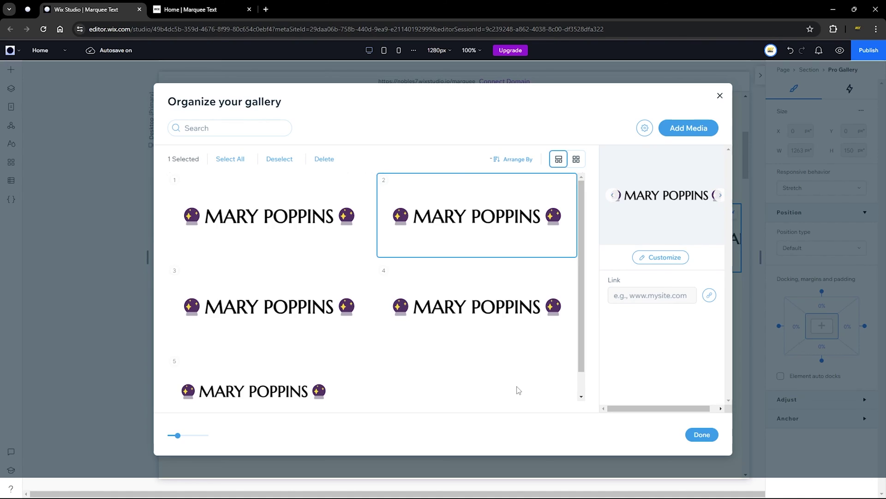
left_click(687, 435)
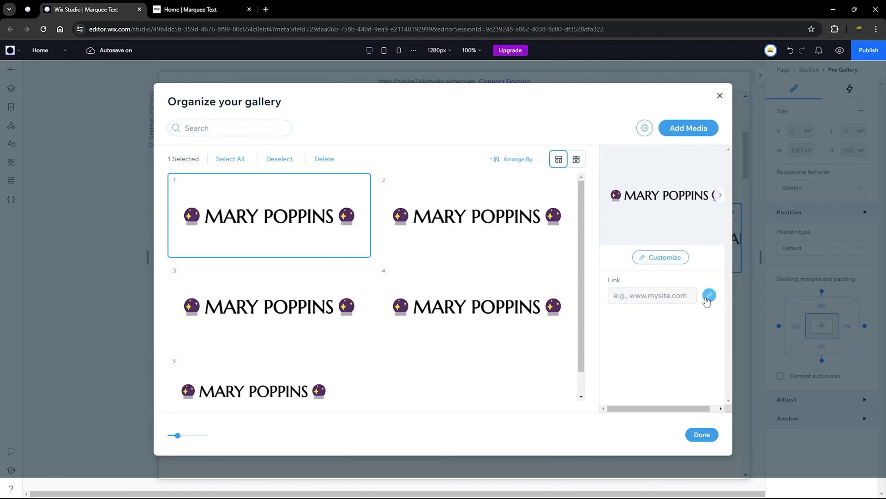
- Link the first MARY POPPINS item to the About Us page
left_click(709, 295)
left_click(346, 240)
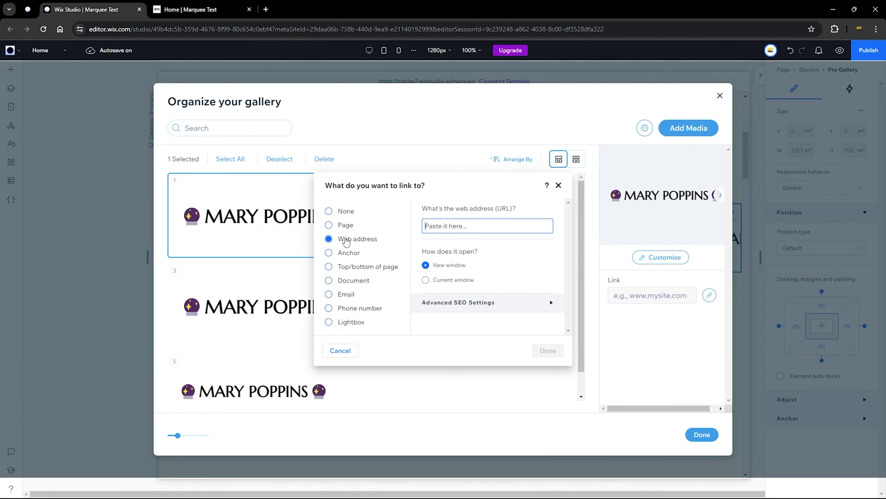
left_click(345, 254)
left_click(347, 268)
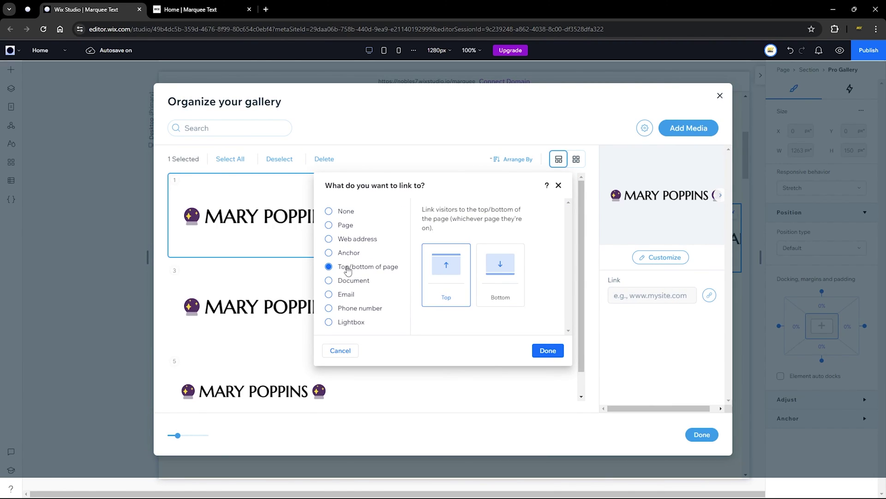
left_click(345, 226)
left_click(454, 225)
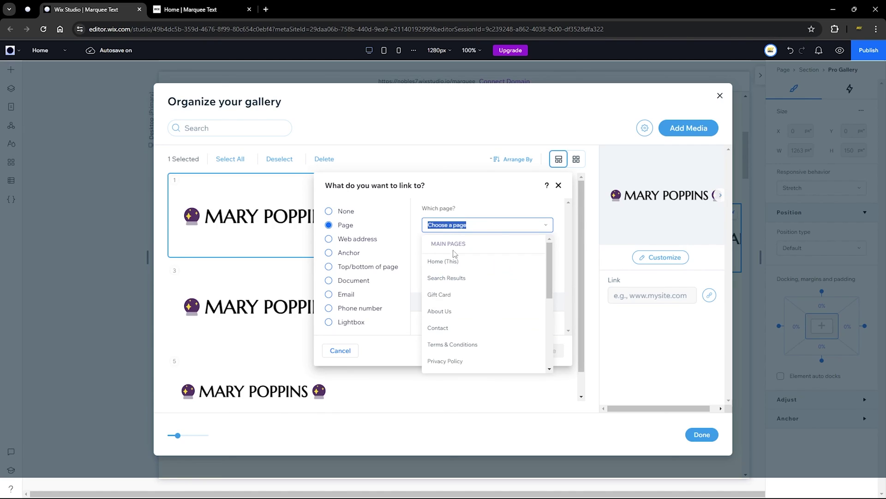
left_click(452, 308)
left_click(548, 349)
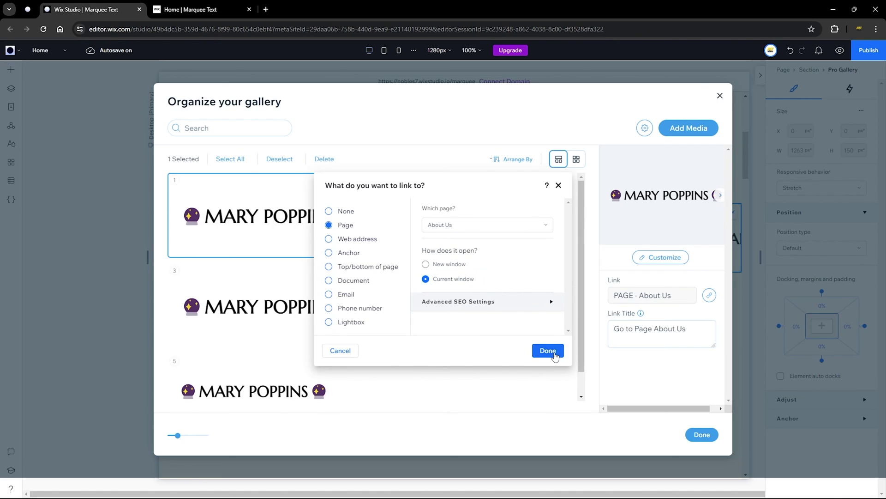
- Link the second MARY POPPINS item to the Gift Card page
left_click(441, 217)
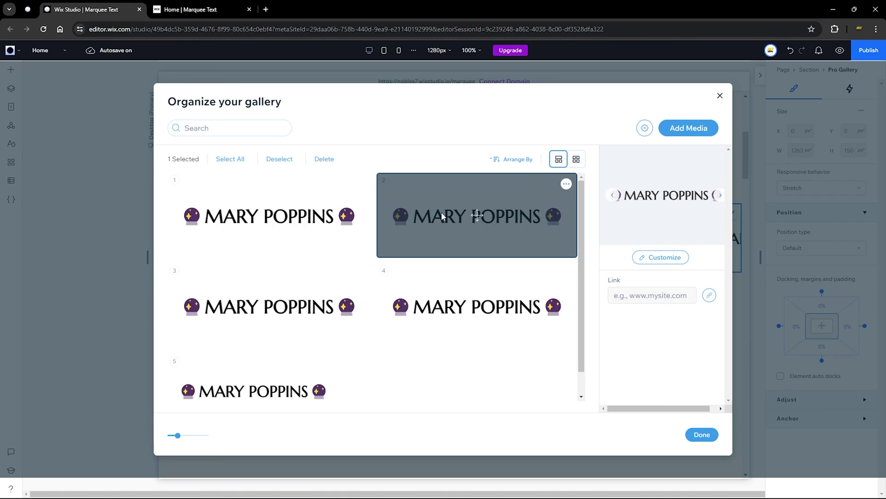
left_click(710, 295)
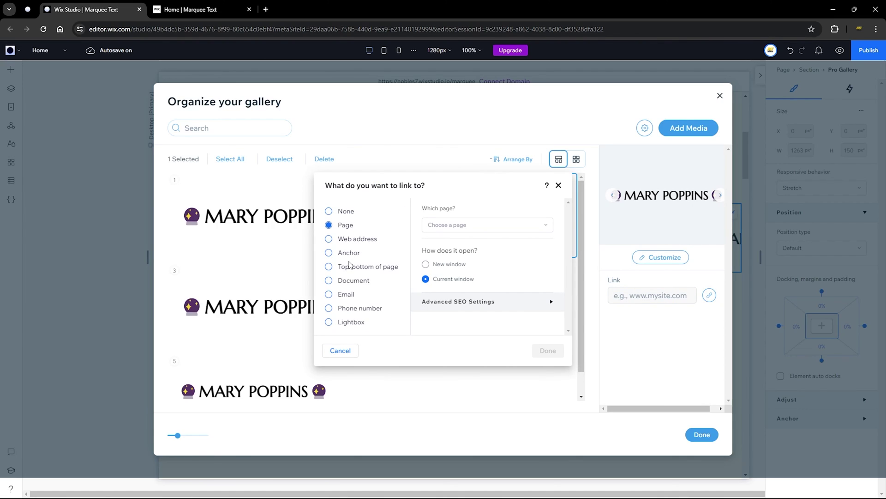
left_click(350, 266)
left_click(351, 281)
left_click(347, 295)
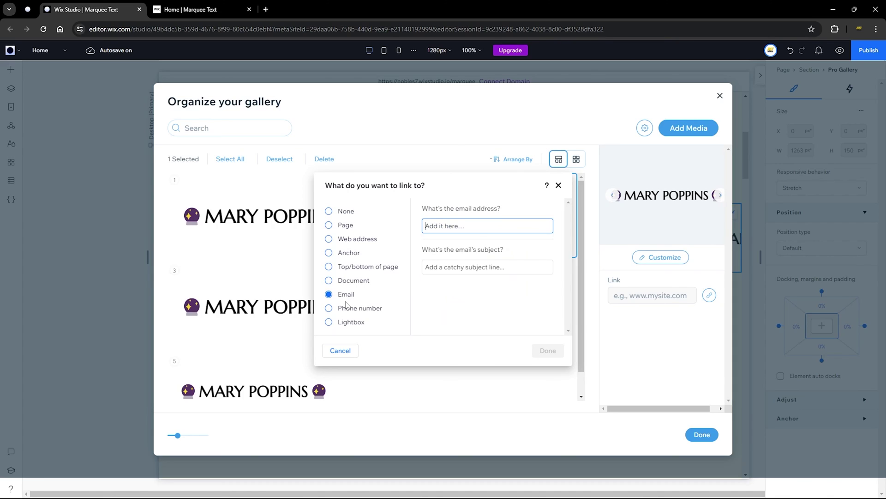
left_click(347, 309)
left_click(348, 323)
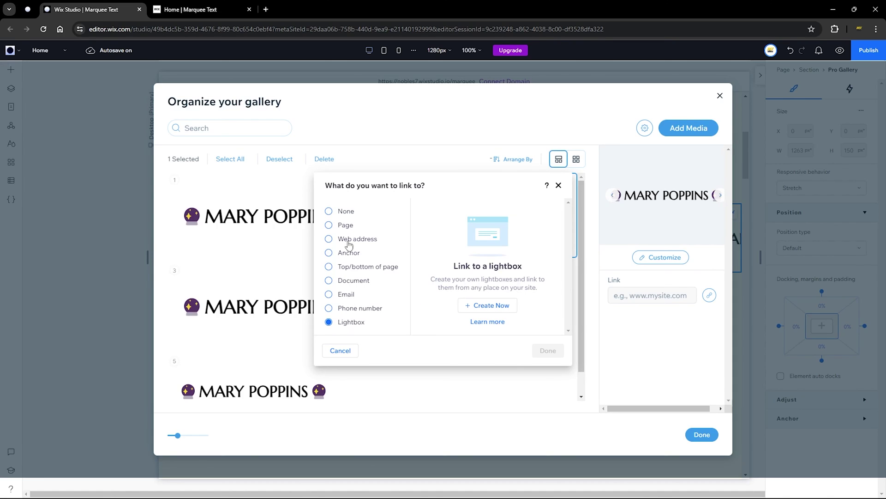
left_click(347, 225)
left_click(451, 227)
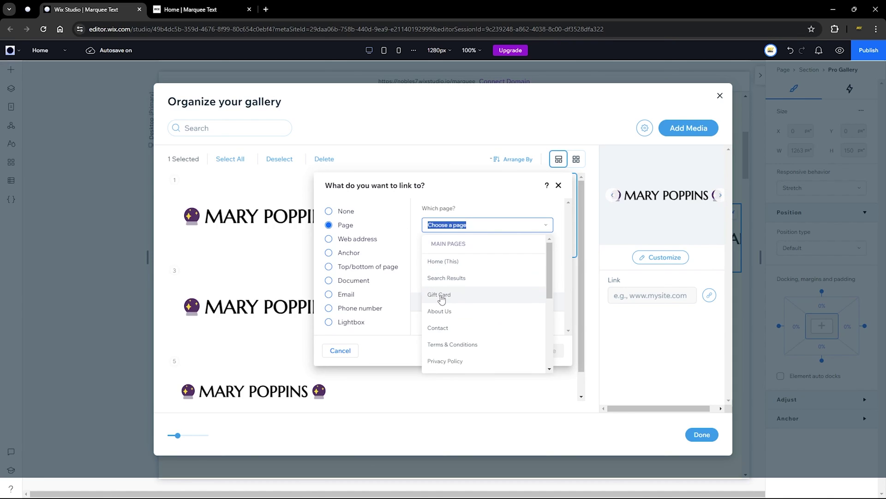
left_click(441, 295)
left_click(546, 350)
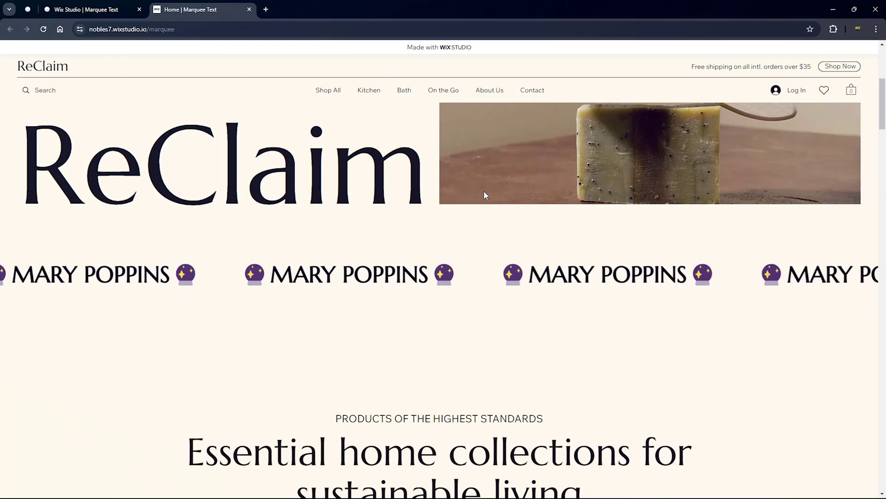